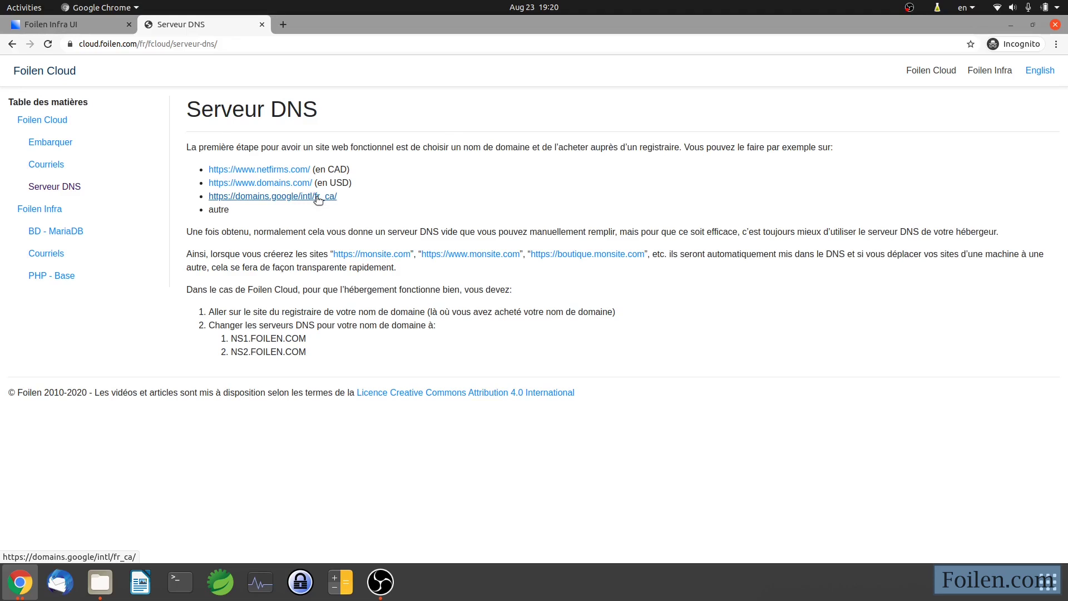
Open the Netfirms site from the Serveur DNS page and log into the control panel with the saved username and password.
{"action": "middle_click", "coordinate": [294, 173]}
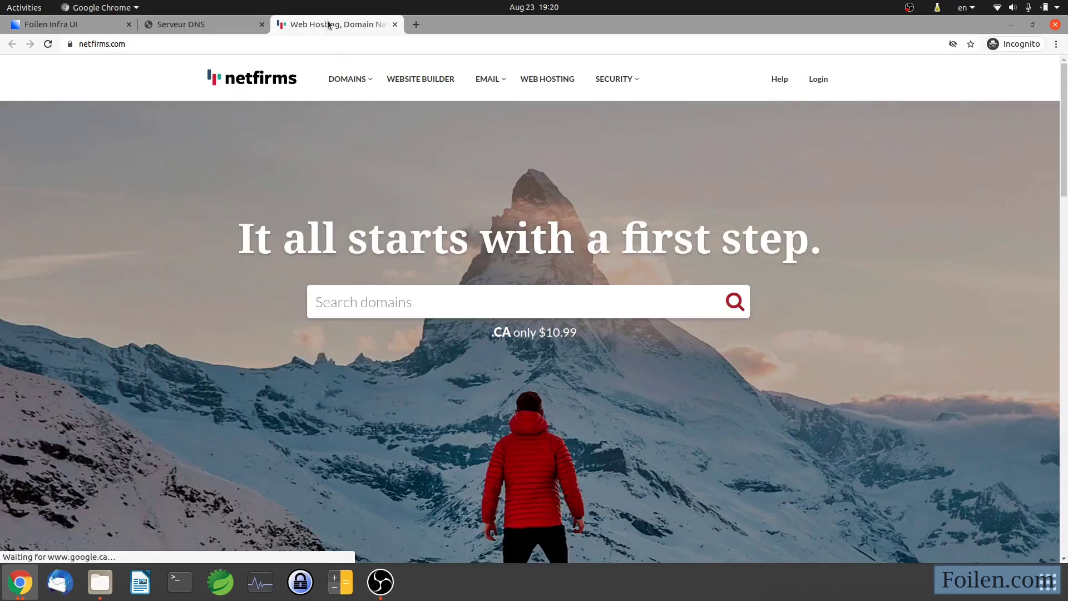
{"action": "left_click", "coordinate": [327, 24]}
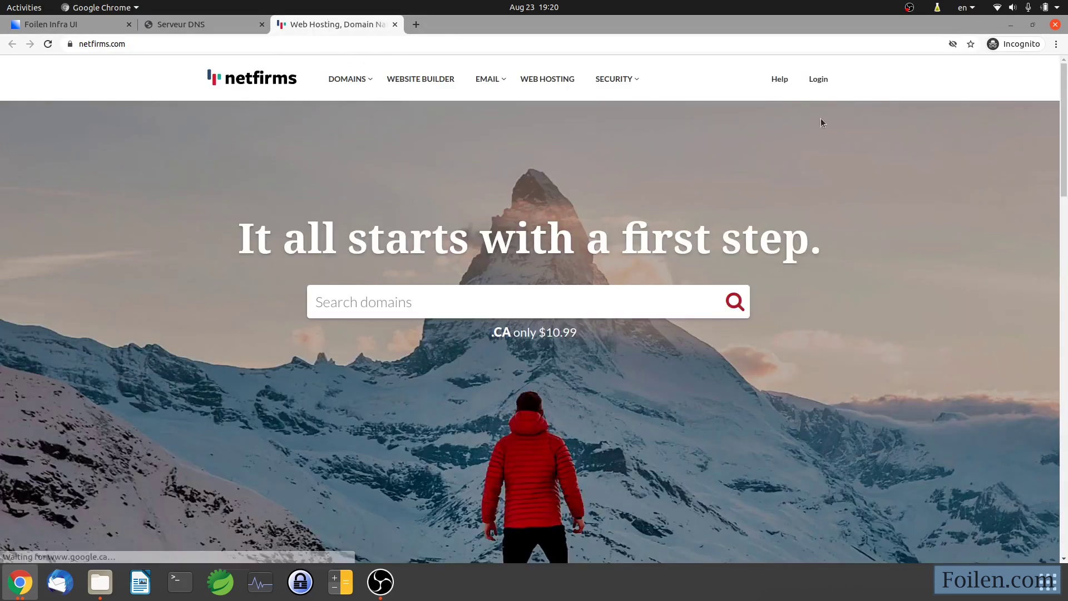
{"action": "left_click", "coordinate": [818, 80]}
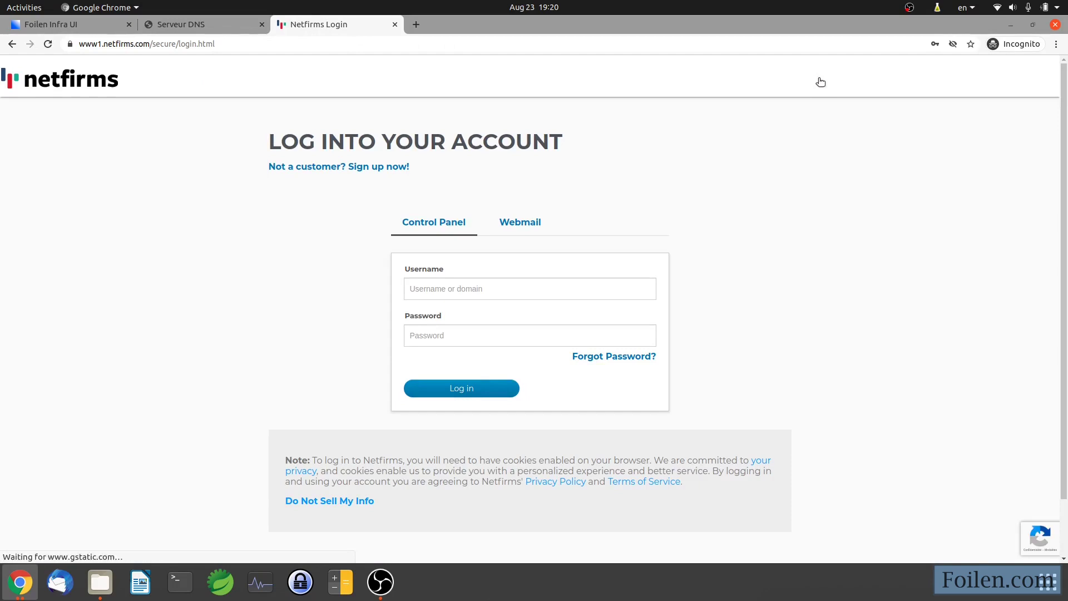
{"action": "left_click", "coordinate": [498, 289]}
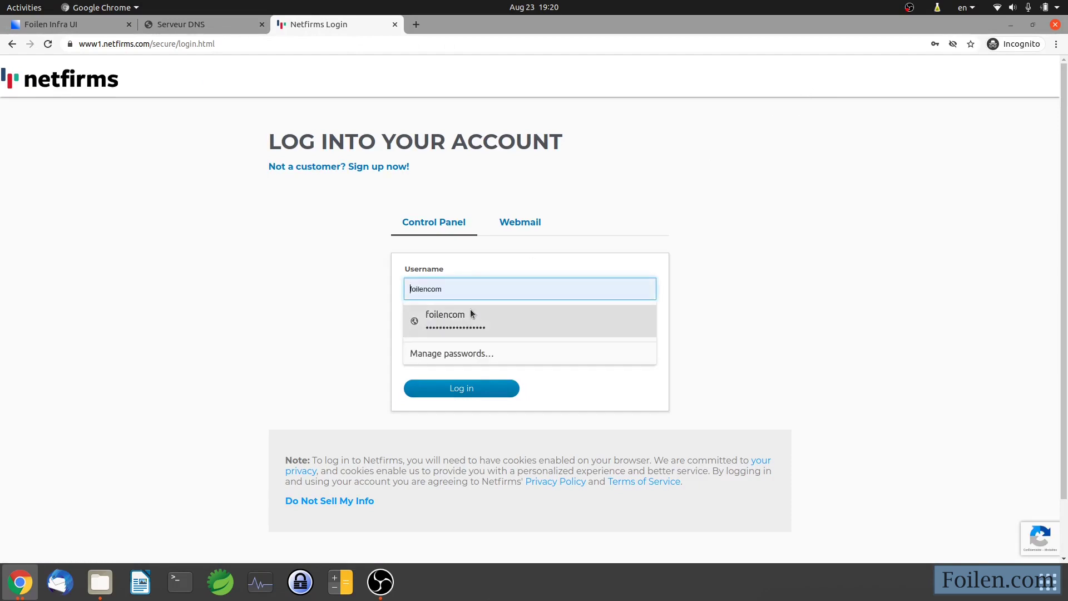
{"action": "left_click", "coordinate": [470, 313]}
{"action": "left_click", "coordinate": [477, 388]}
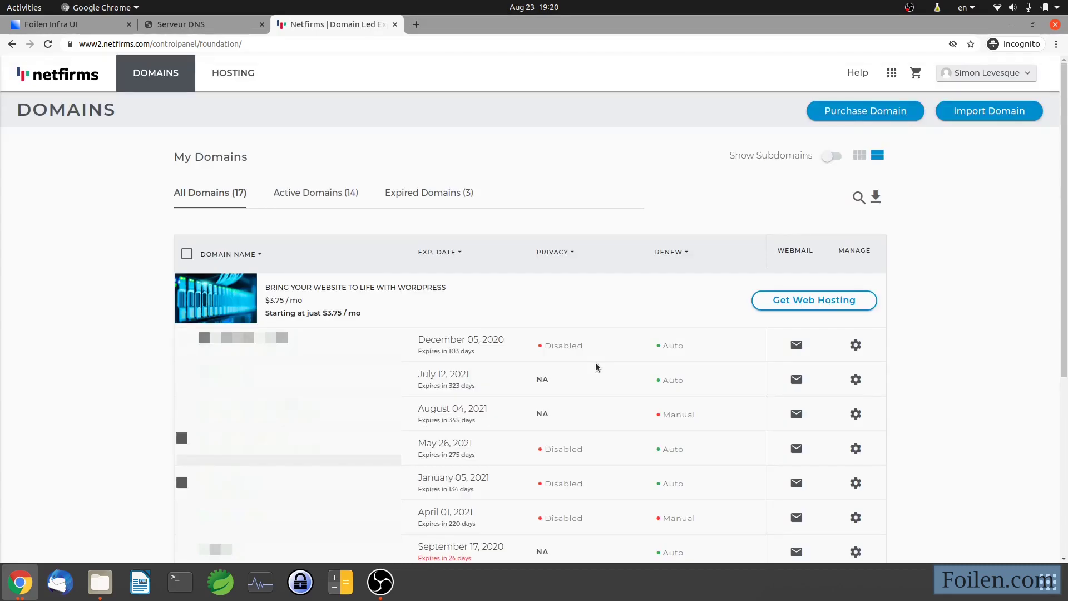
Start a new domain purchase and search for the name foilen-lab.
{"action": "left_click", "coordinate": [855, 112]}
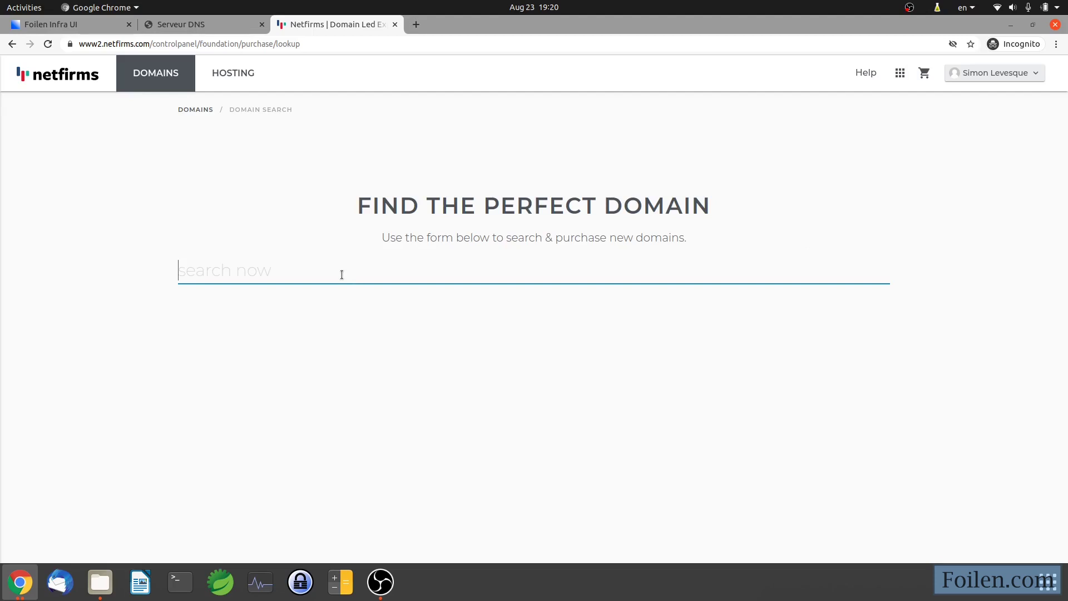
{"action": "type", "text": "foilen-lab"}
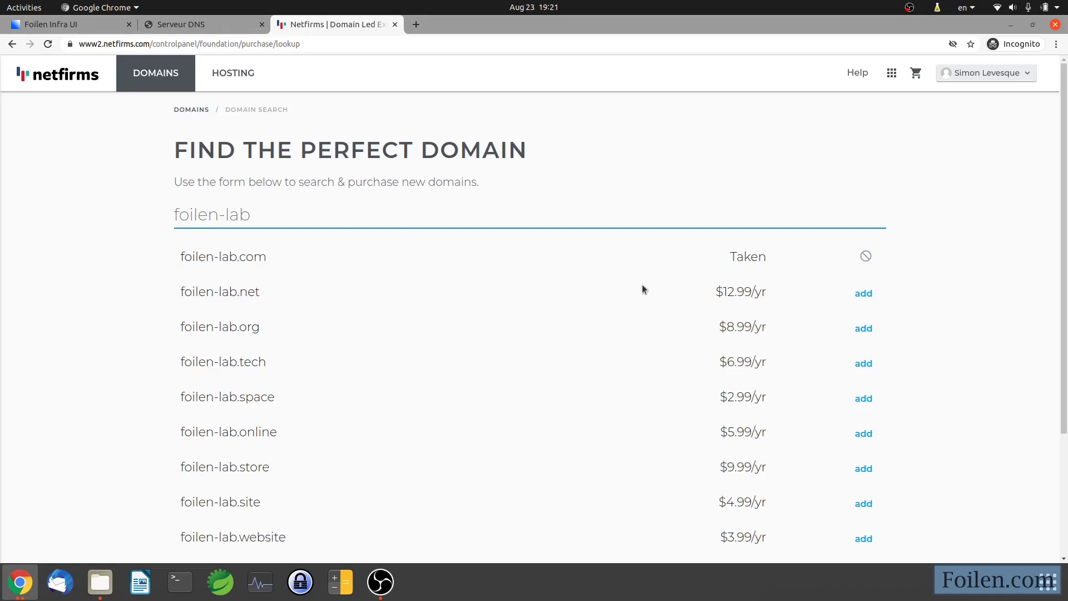
Examine the offered foilen-lab domain extensions and compare their yearly prices.
{"action": "scroll", "coordinate": [642, 285], "scroll_direction": "down", "scroll_amount": 1}
{"action": "scroll", "coordinate": [642, 285], "scroll_direction": "down", "scroll_amount": 3}
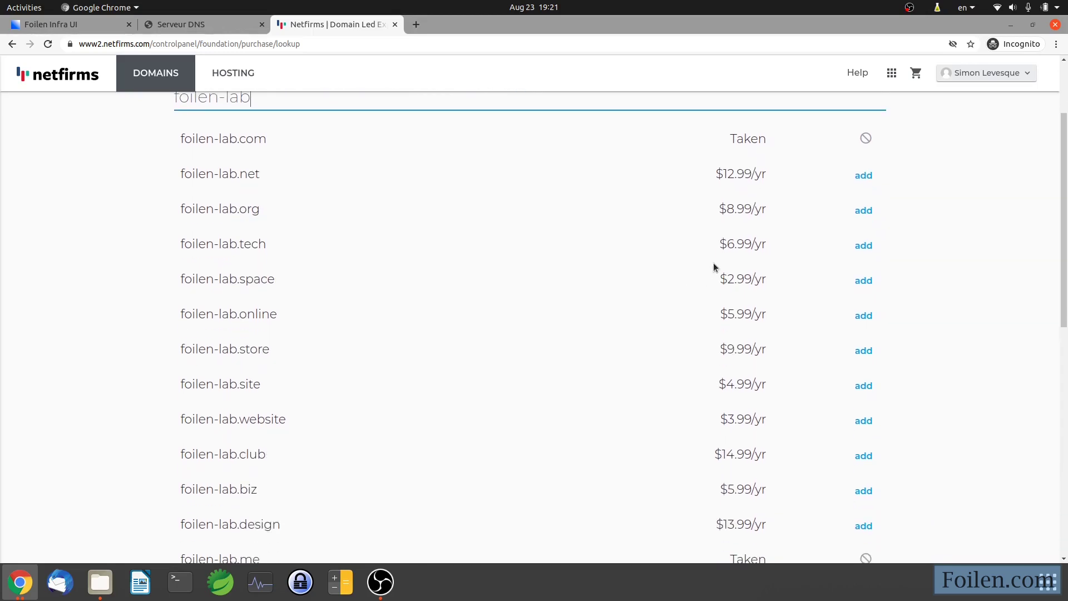
{"action": "left_click_drag", "start_coordinate": [726, 292], "coordinate": [744, 281]}
{"action": "scroll", "coordinate": [784, 322], "scroll_direction": "down", "scroll_amount": 5}
{"action": "scroll", "coordinate": [789, 343], "scroll_direction": "down", "scroll_amount": 20}
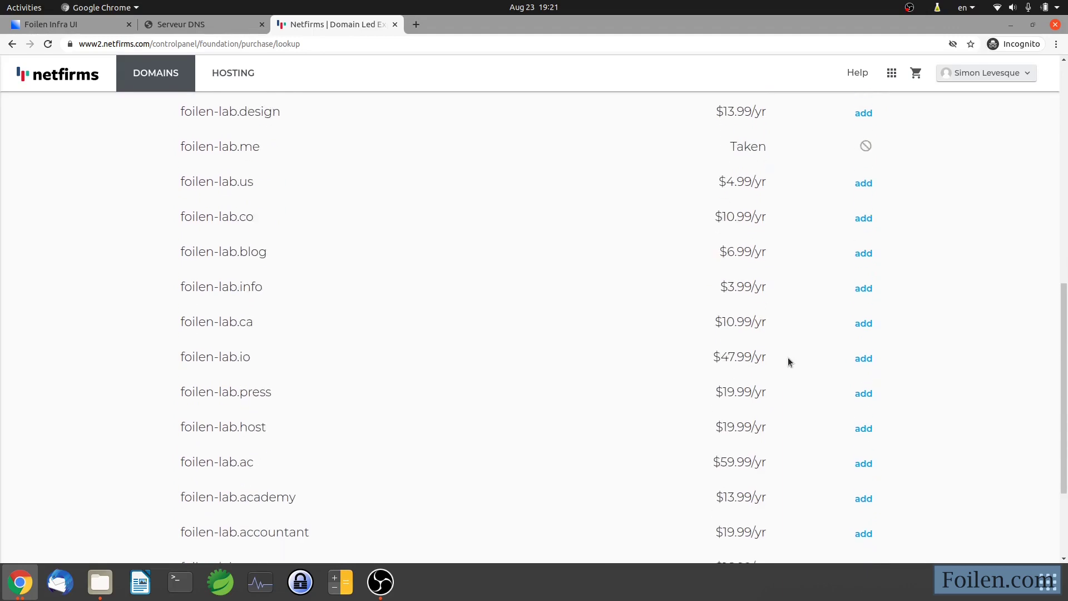
{"action": "scroll", "coordinate": [795, 395], "scroll_direction": "down", "scroll_amount": 9}
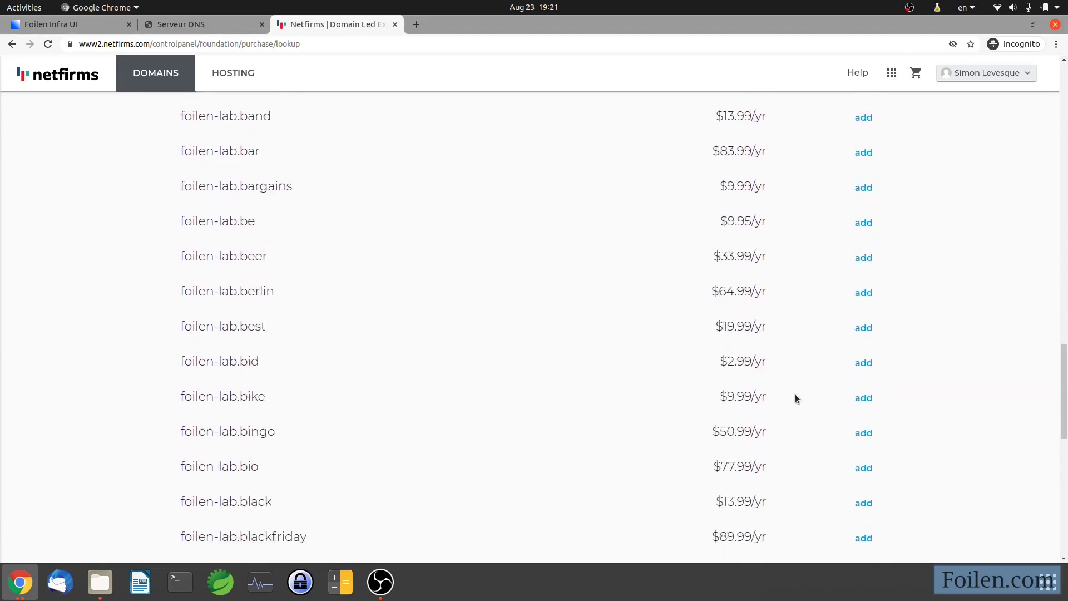
{"action": "scroll", "coordinate": [792, 371], "scroll_direction": "down", "scroll_amount": 10}
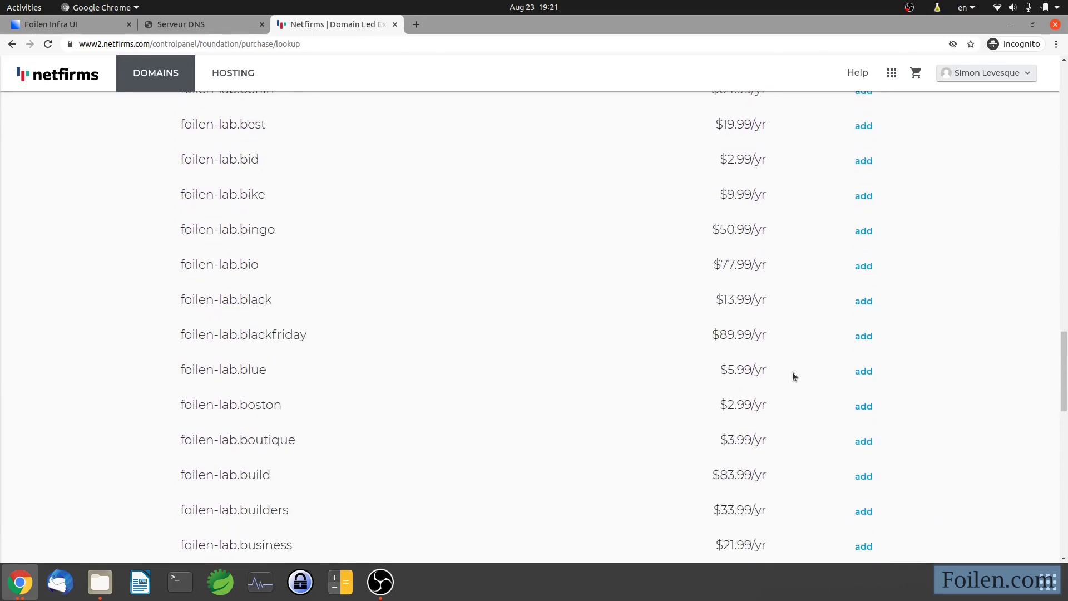
{"action": "scroll", "coordinate": [803, 387], "scroll_direction": "down", "scroll_amount": 5}
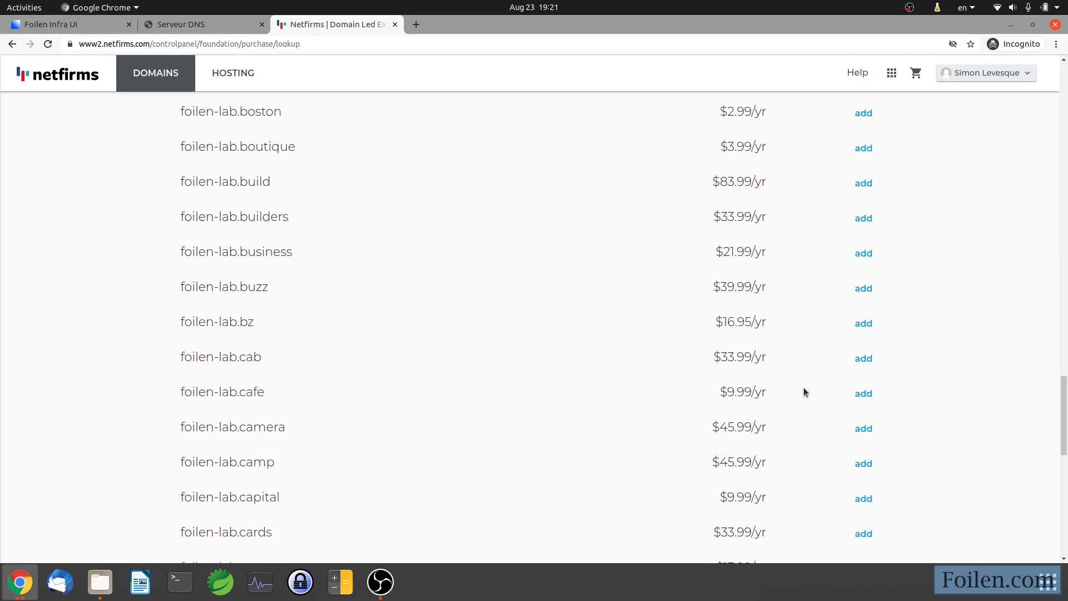
{"action": "left_click_drag", "start_coordinate": [1062, 372], "coordinate": [1057, 101]}
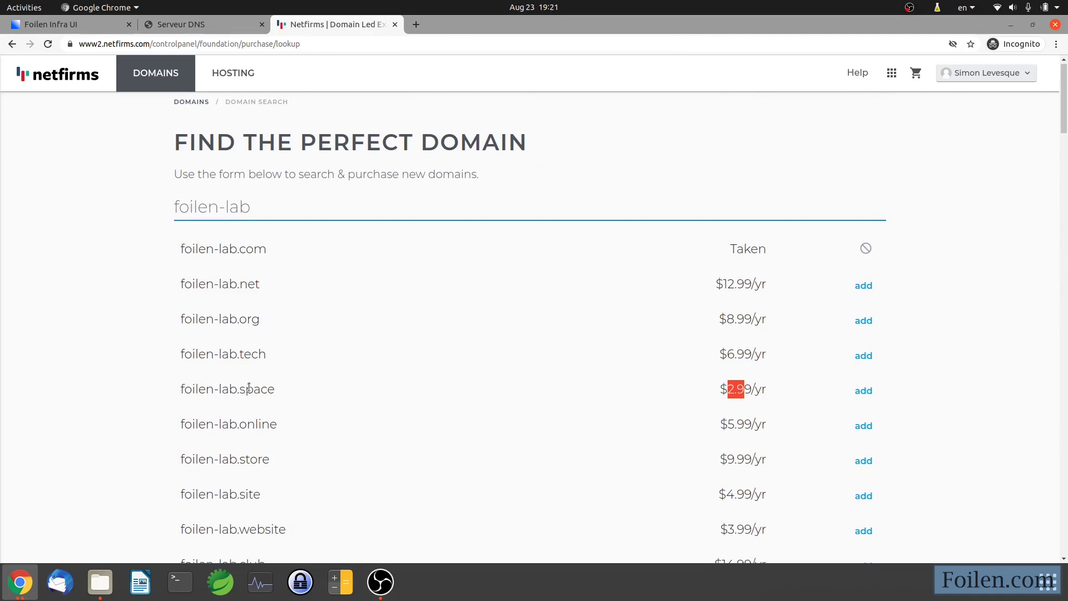
Add foilen-lab.space to the cart and open the cart.
{"action": "left_click", "coordinate": [862, 390]}
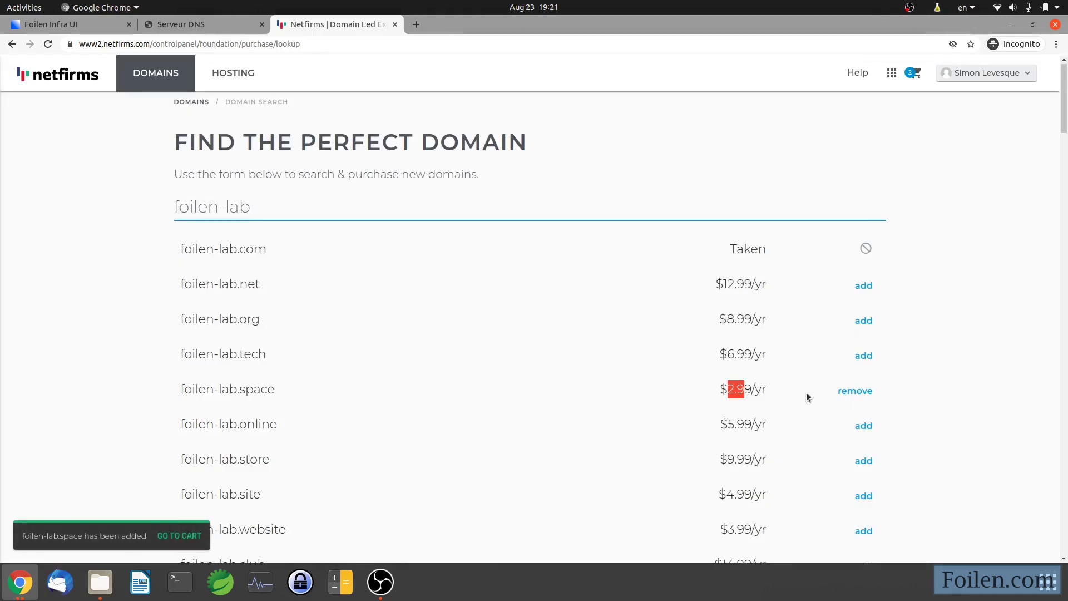
{"action": "left_click", "coordinate": [177, 536]}
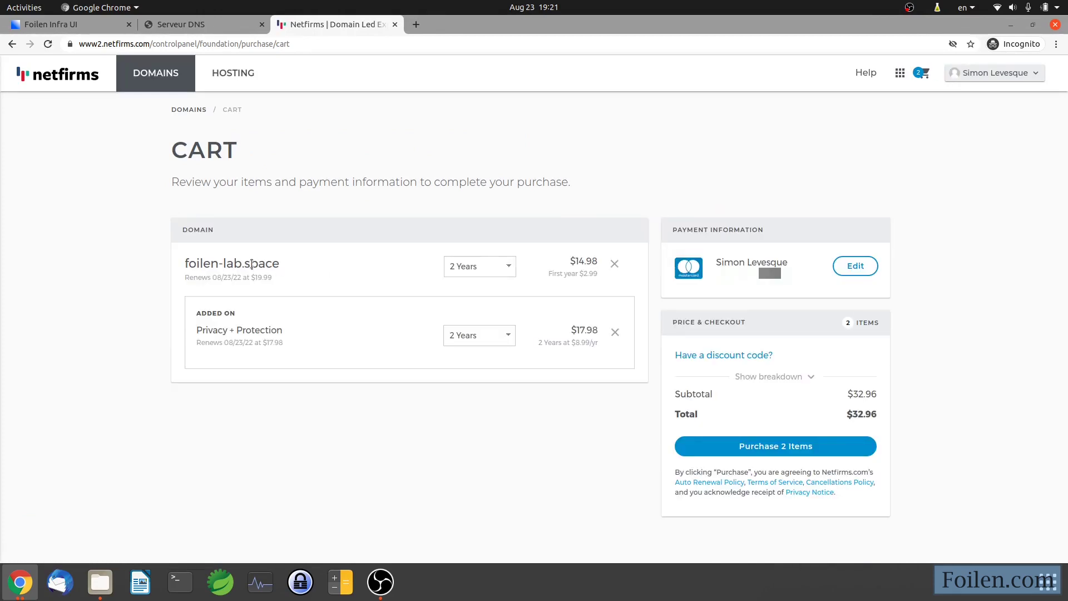
Set the foilen-lab.space registration term to 1 Year and remove the Privacy + Protection add-on from the cart.
{"action": "left_click", "coordinate": [485, 266]}
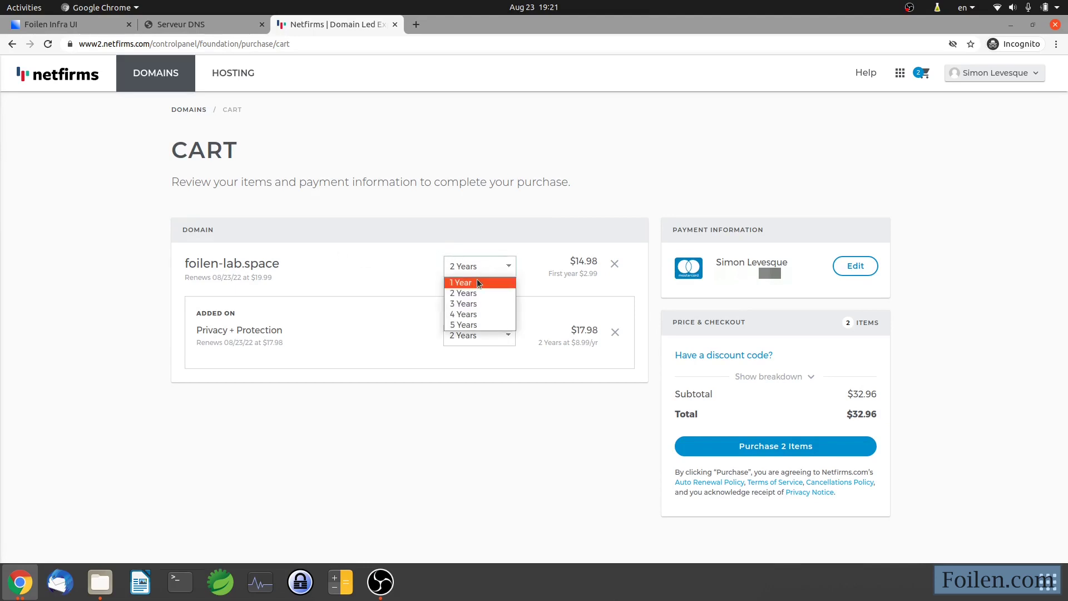
{"action": "left_click", "coordinate": [476, 278]}
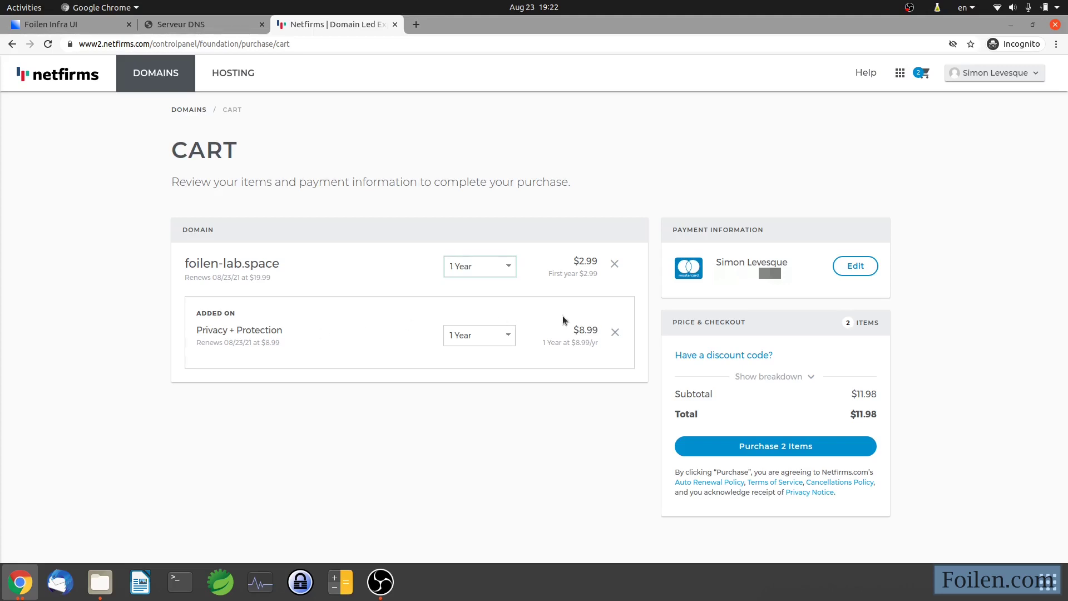
{"action": "left_click", "coordinate": [615, 334]}
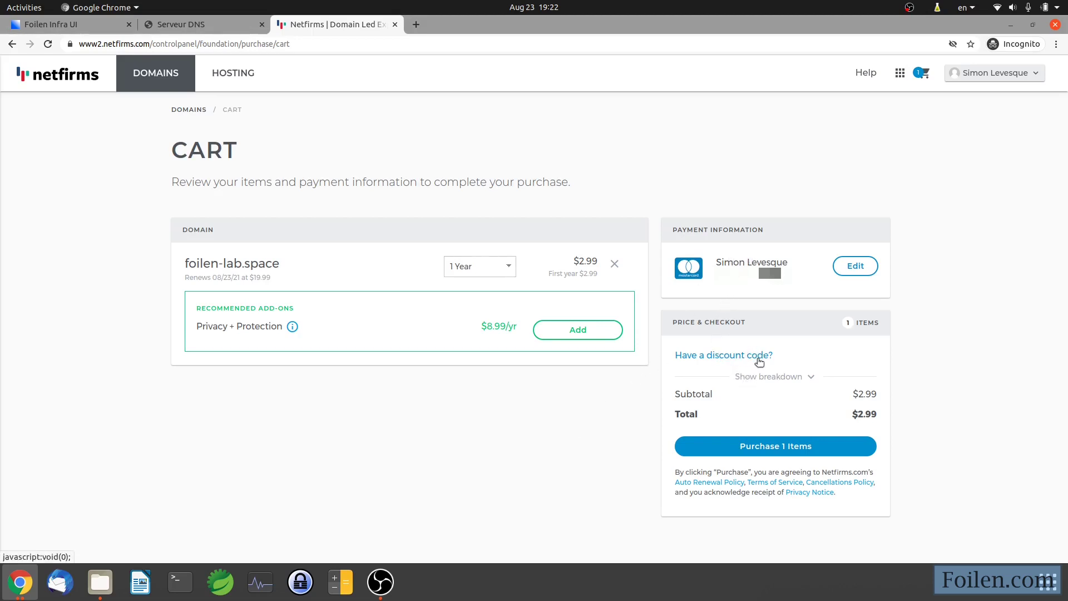
Purchase the foilen-lab.space domain and open its summary page from the domain list.
{"action": "left_click", "coordinate": [772, 451]}
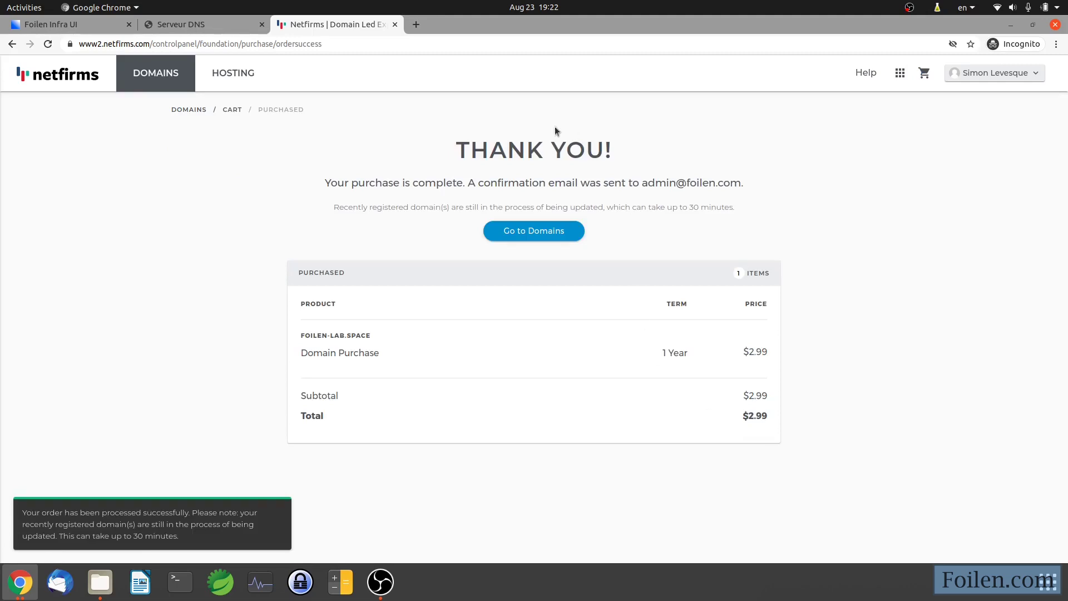
{"action": "left_click", "coordinate": [530, 232]}
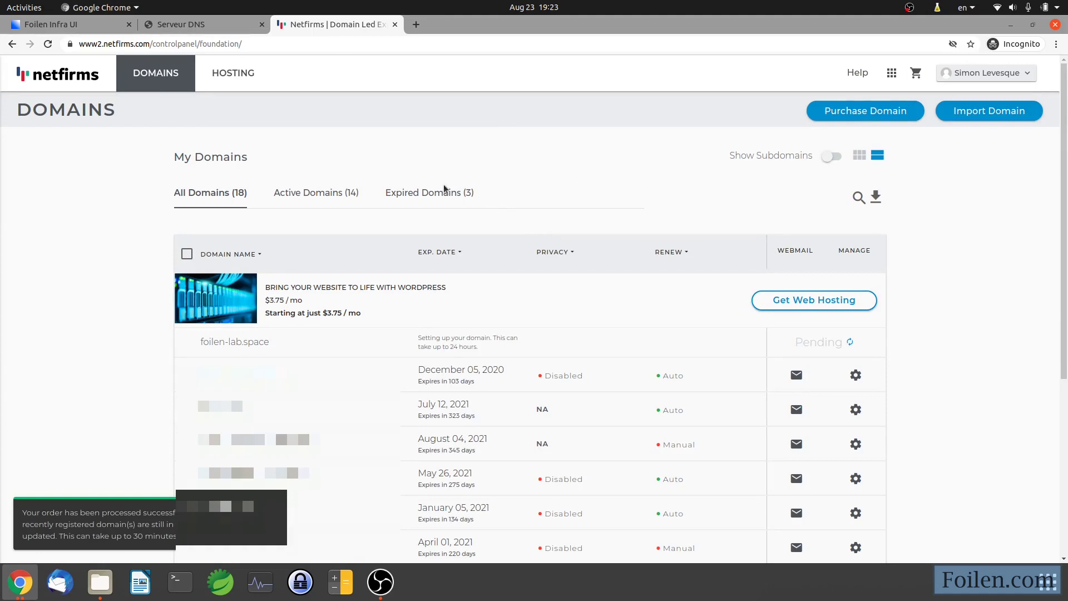
{"action": "left_click", "coordinate": [259, 342]}
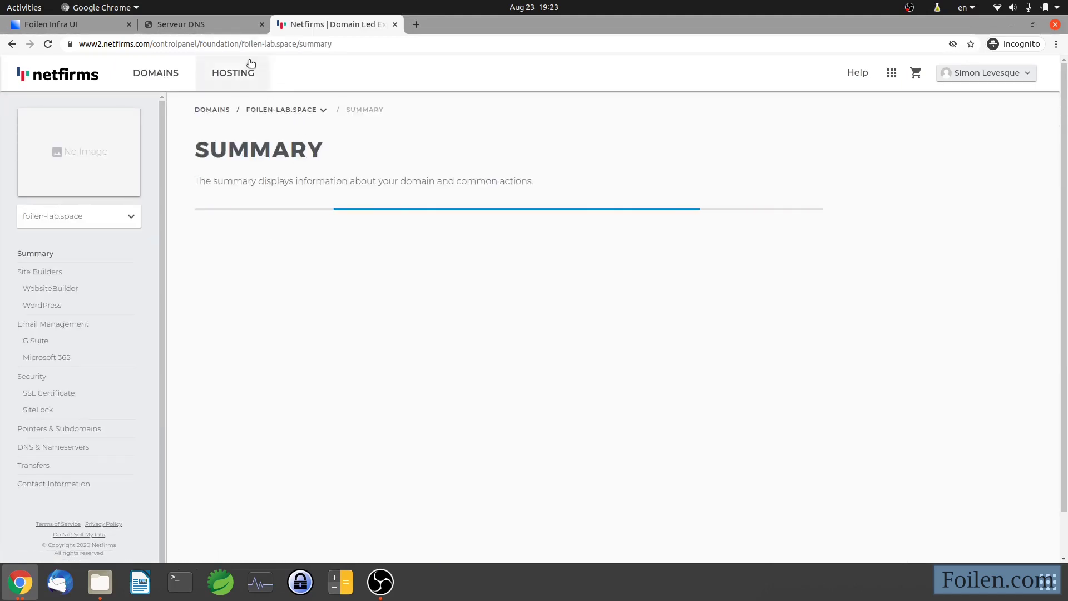
Copy the first DNS server name, NS1.FOILEN.COM, from the instructions on the Serveur DNS page.
{"action": "left_click", "coordinate": [216, 26]}
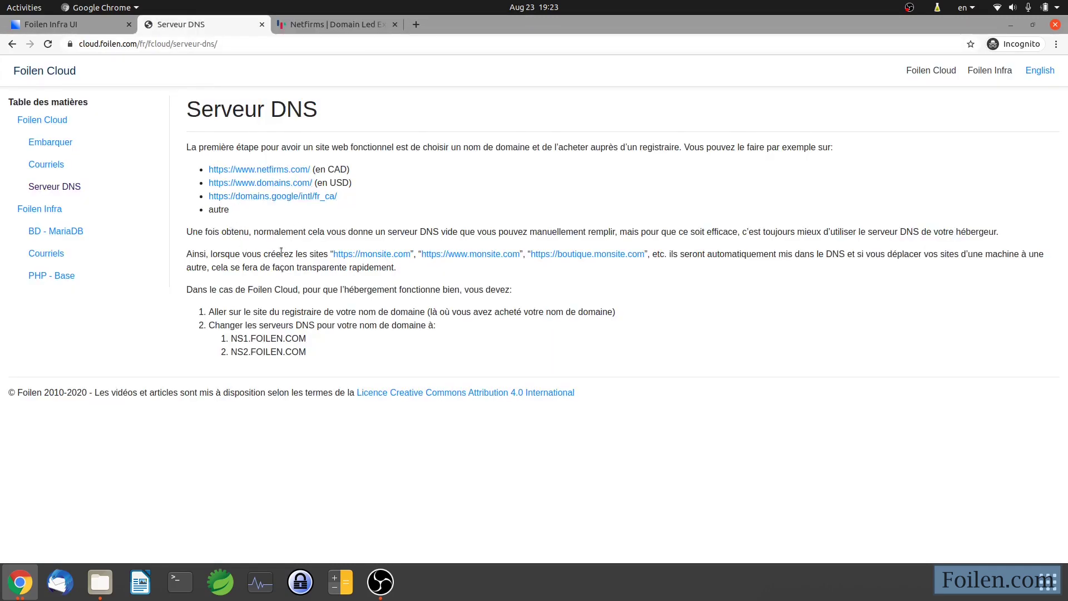
{"action": "left_click_drag", "start_coordinate": [260, 329], "coordinate": [308, 328]}
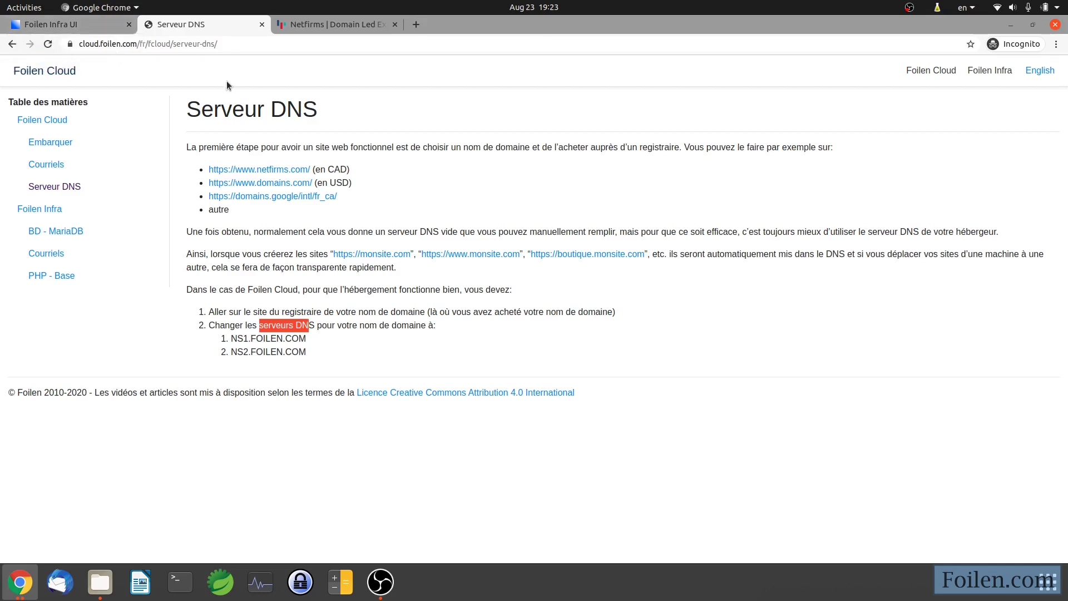
{"action": "left_click", "coordinate": [271, 336]}
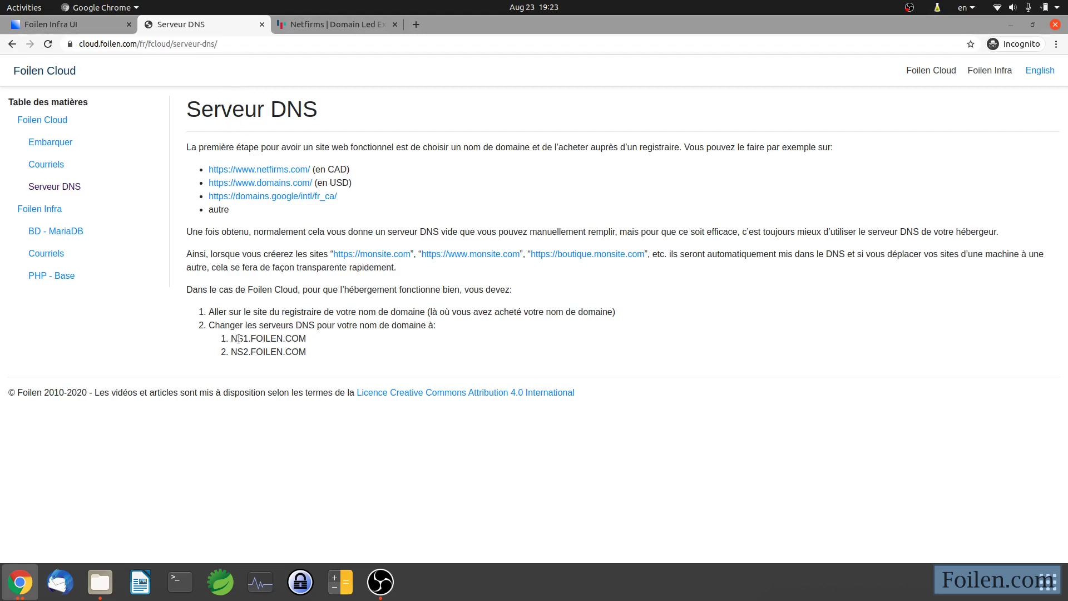
{"action": "left_click_drag", "start_coordinate": [239, 338], "coordinate": [249, 338]}
{"action": "double_click", "coordinate": [260, 338]}
{"action": "key", "text": "ctrl+c"}
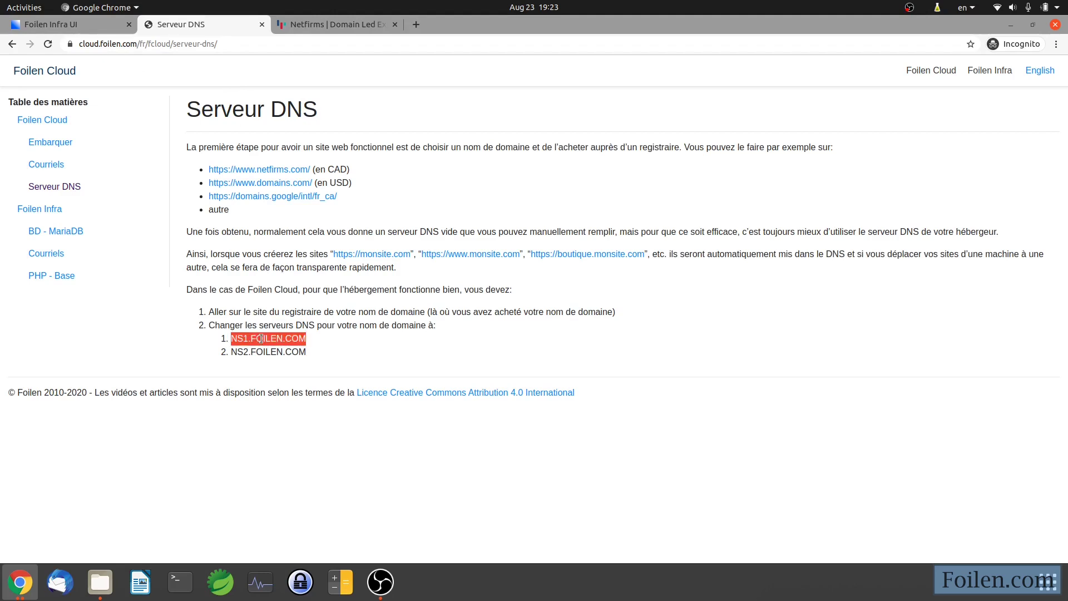
In the foilen-lab.space DNS & Nameservers settings on Netfirms, replace the first nameserver with NS1.FOILEN.COM and submit the change.
{"action": "left_click", "coordinate": [323, 24]}
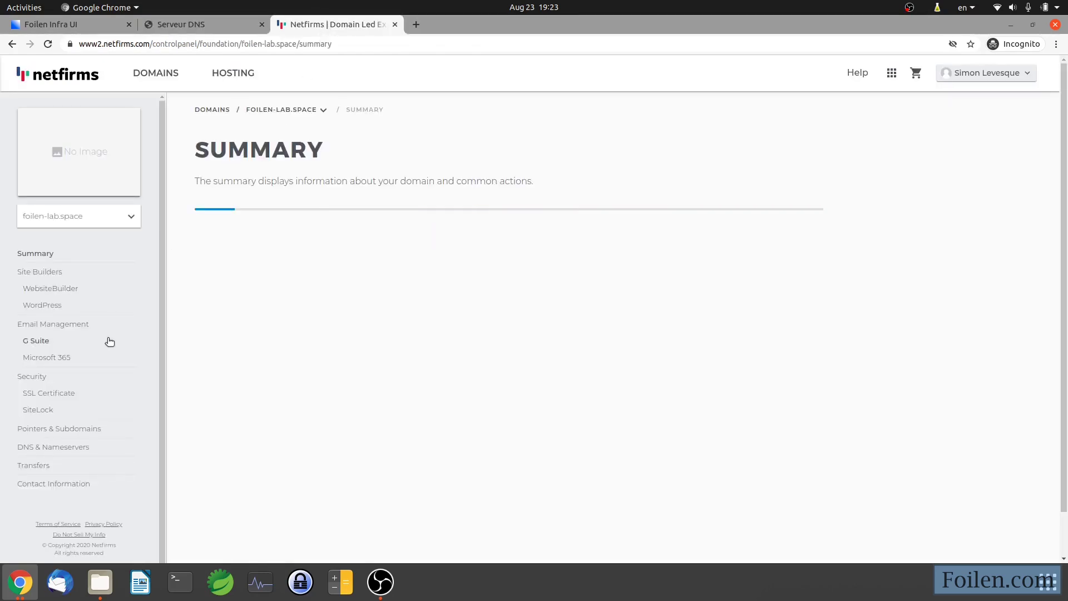
{"action": "scroll", "coordinate": [105, 343], "scroll_direction": "down", "scroll_amount": 1}
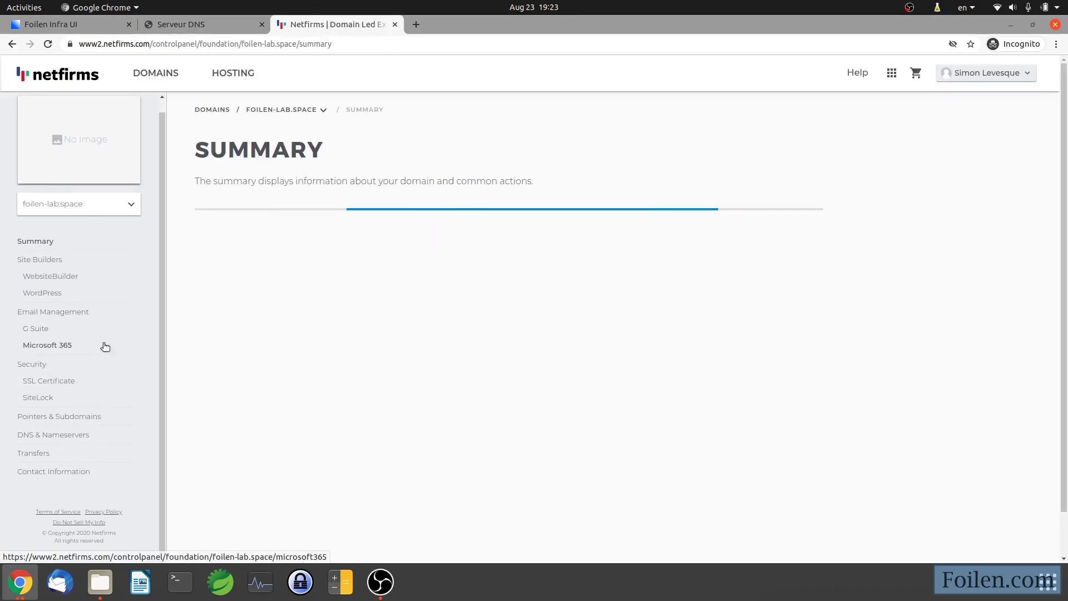
{"action": "left_click", "coordinate": [49, 435]}
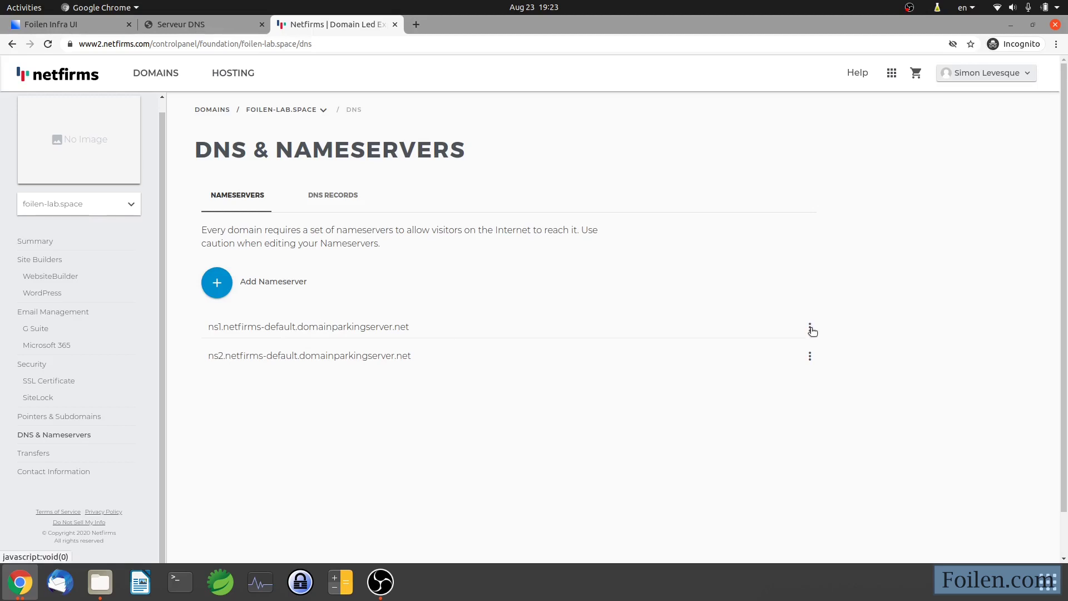
{"action": "left_click", "coordinate": [790, 336]}
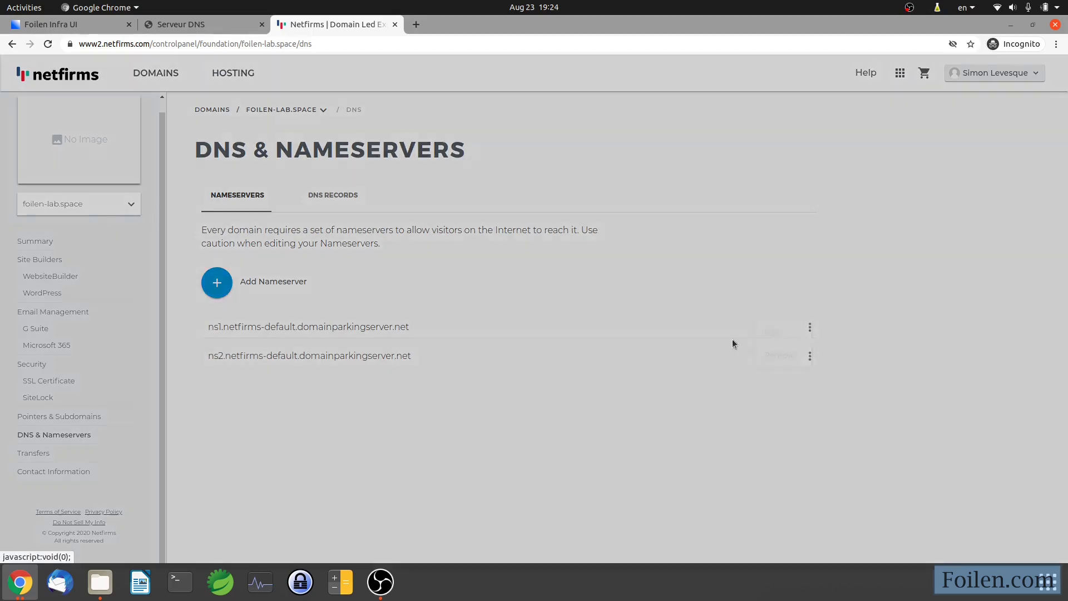
{"action": "left_click", "coordinate": [419, 460]}
{"action": "key", "text": "ctrl+a"}
{"action": "key", "text": "ctrl+v"}
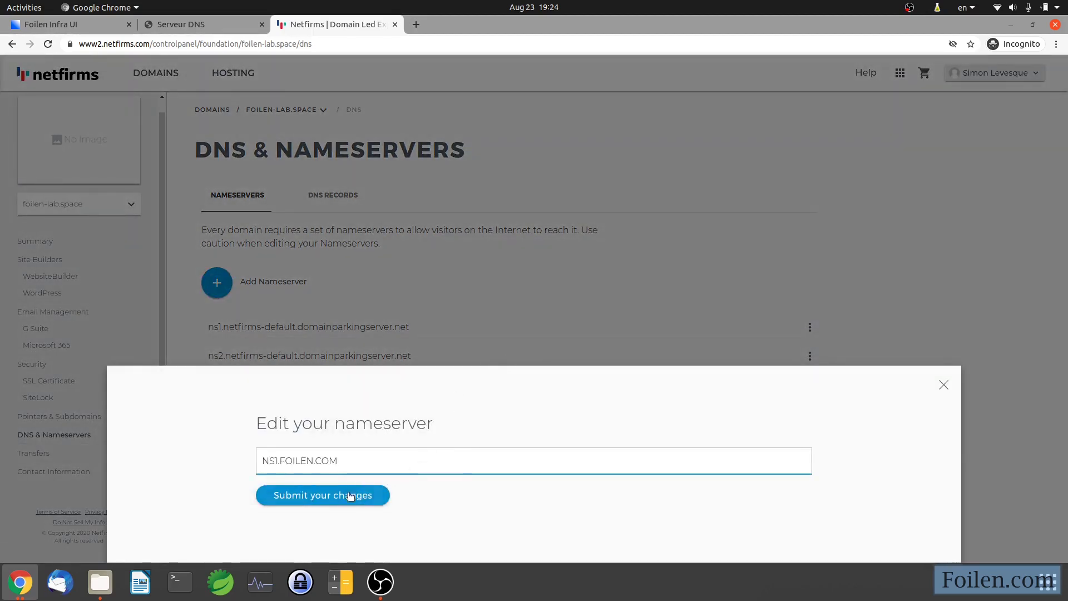
{"action": "left_click", "coordinate": [332, 501]}
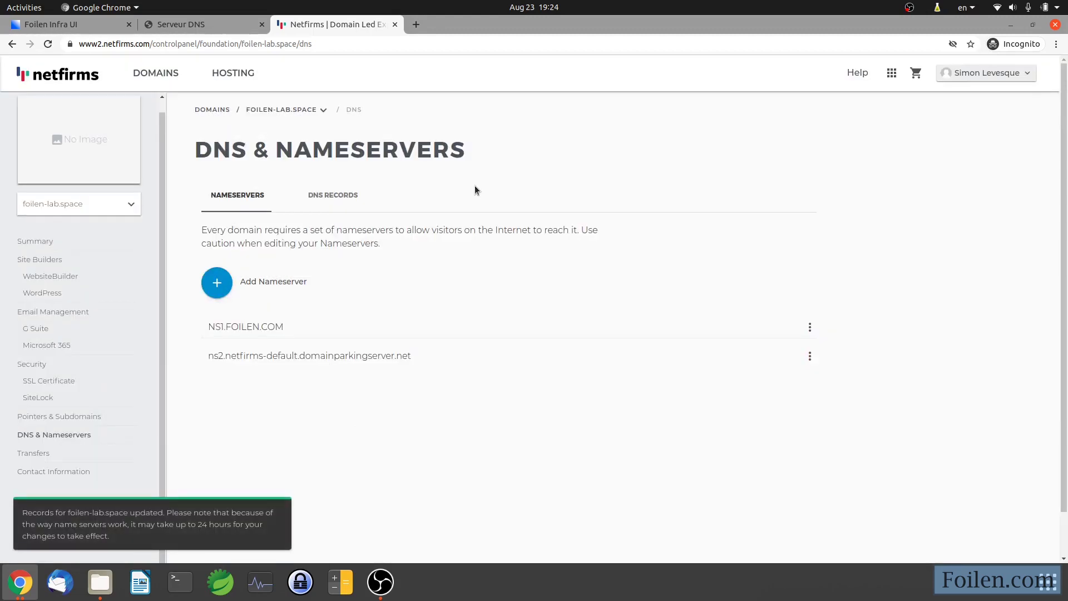
Replace the second nameserver of foilen-lab.space with NS2.FOILEN.COM and submit the change.
{"action": "left_click", "coordinate": [810, 356]}
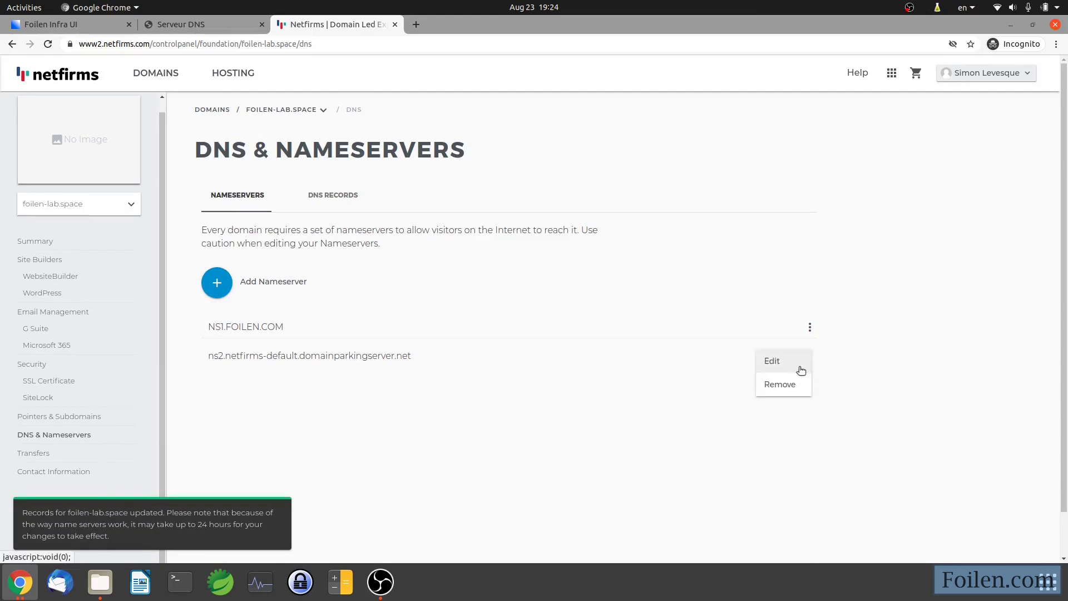
{"action": "left_click", "coordinate": [801, 368]}
{"action": "triple_click", "coordinate": [420, 471]}
{"action": "key", "text": "ctrl+v"}
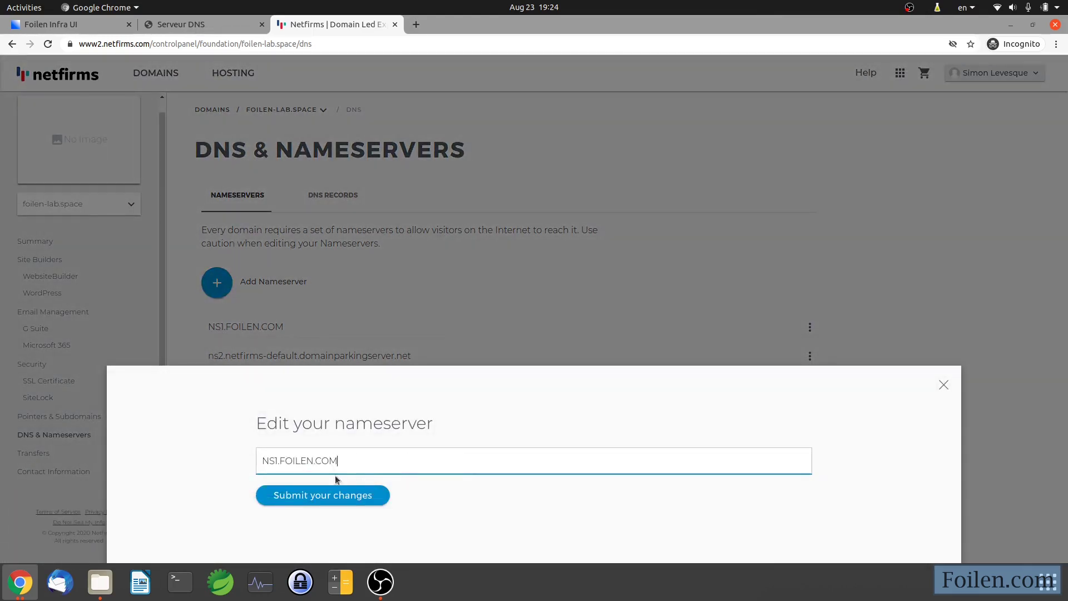
{"action": "left_click_drag", "start_coordinate": [274, 468], "coordinate": [278, 467]}
{"action": "type", "text": "2"}
{"action": "left_click", "coordinate": [376, 493]}
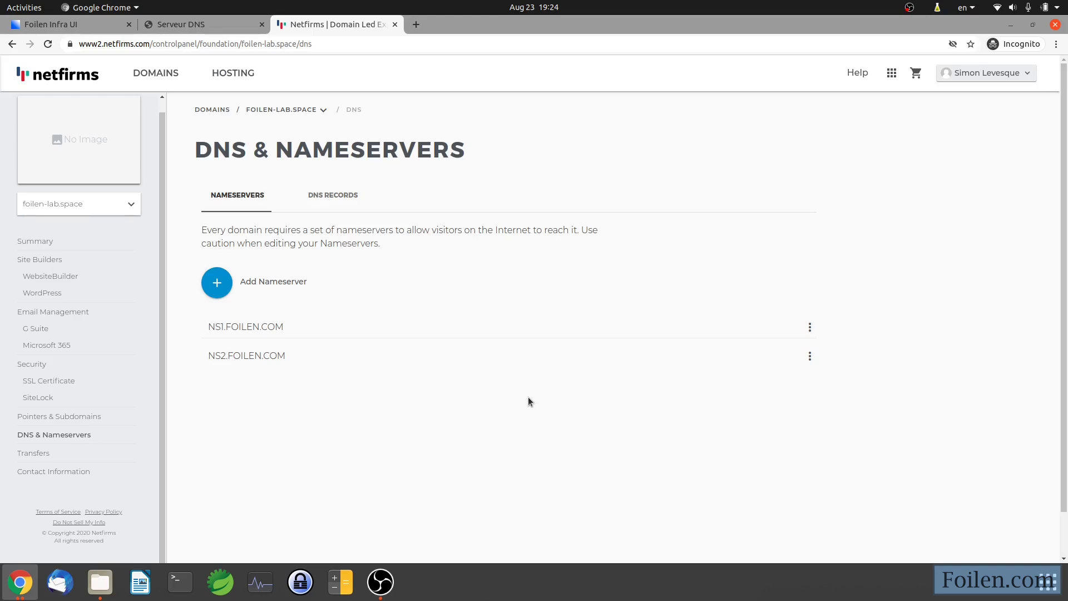
Search the web for whois in a new browser tab.
{"action": "left_click", "coordinate": [411, 24]}
{"action": "type", "text": "whois"}
{"action": "key", "text": "Return"}
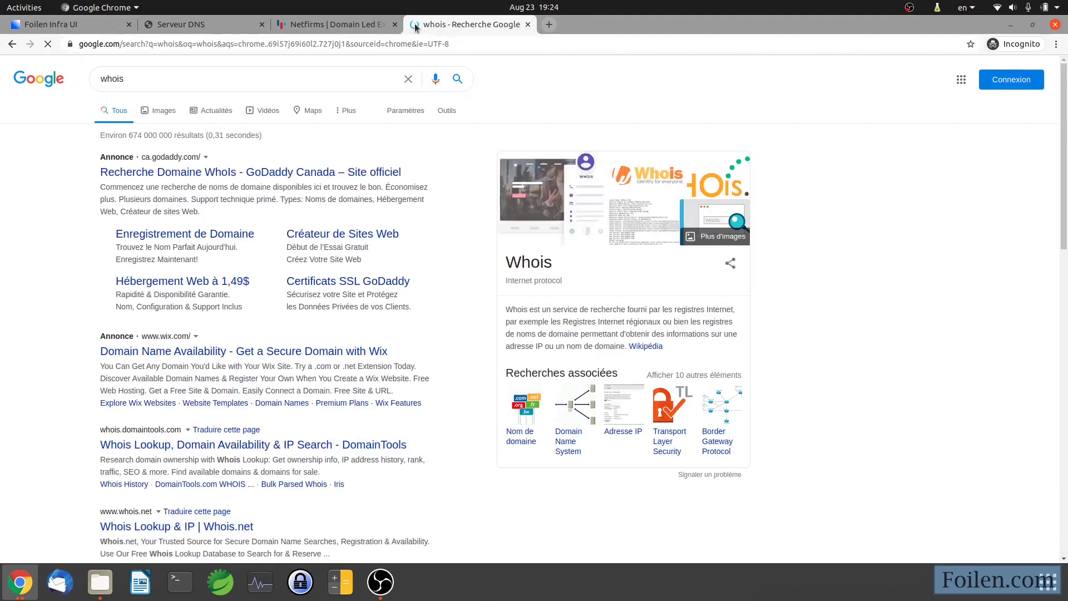
Open the DomainTools Whois Lookup site from the search results.
{"action": "scroll", "coordinate": [138, 356], "scroll_direction": "down", "scroll_amount": 1}
{"action": "scroll", "coordinate": [137, 356], "scroll_direction": "down", "scroll_amount": 3}
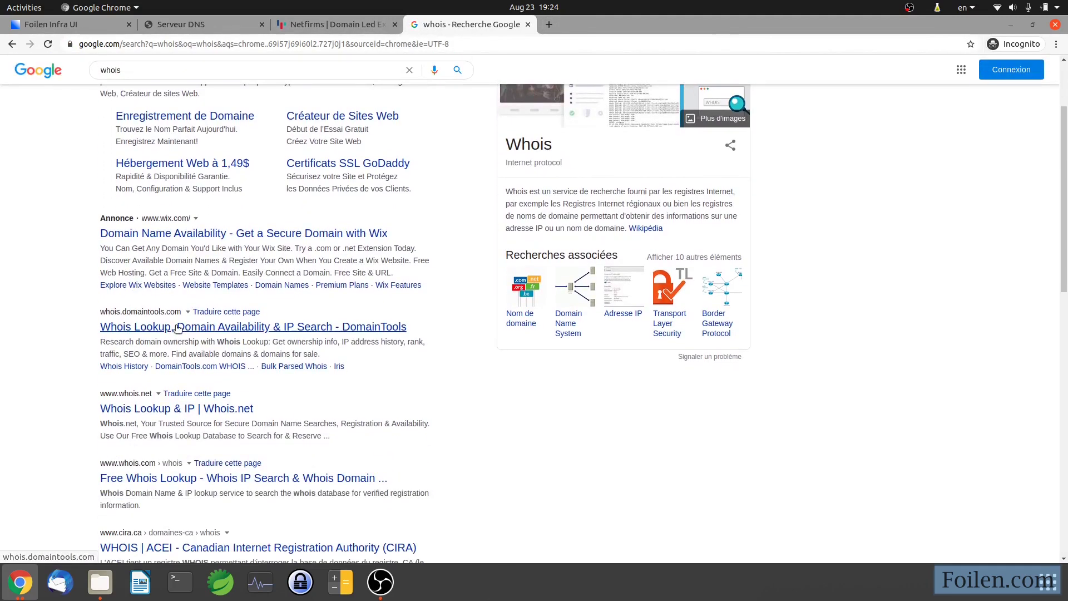
{"action": "left_click", "coordinate": [169, 329]}
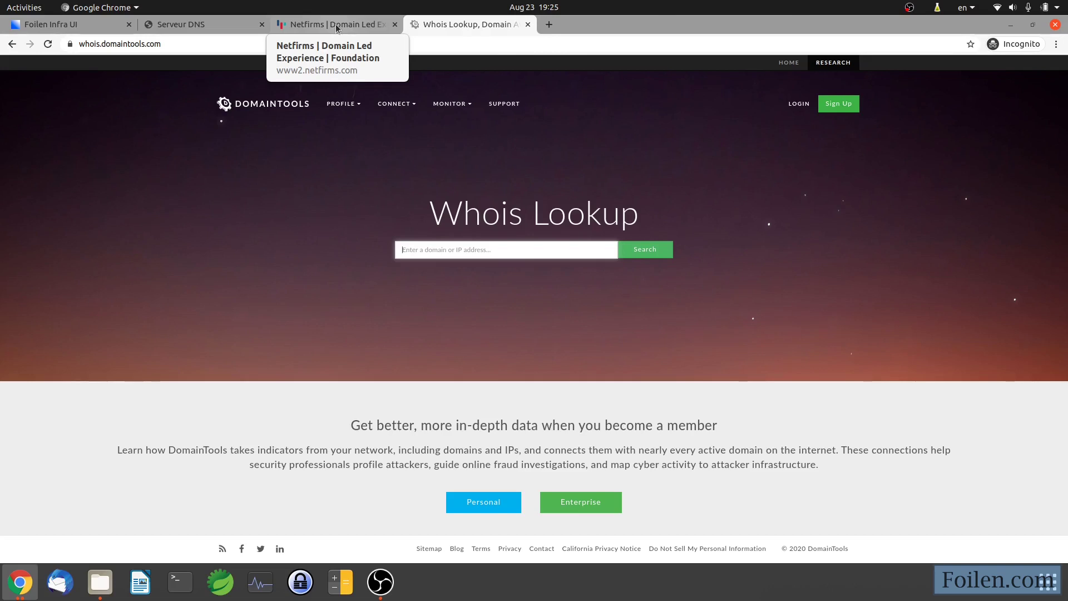
Copy the domain name foilen-lab.space from the web address of the Netfirms DNS & Nameservers page.
{"action": "left_click", "coordinate": [336, 24]}
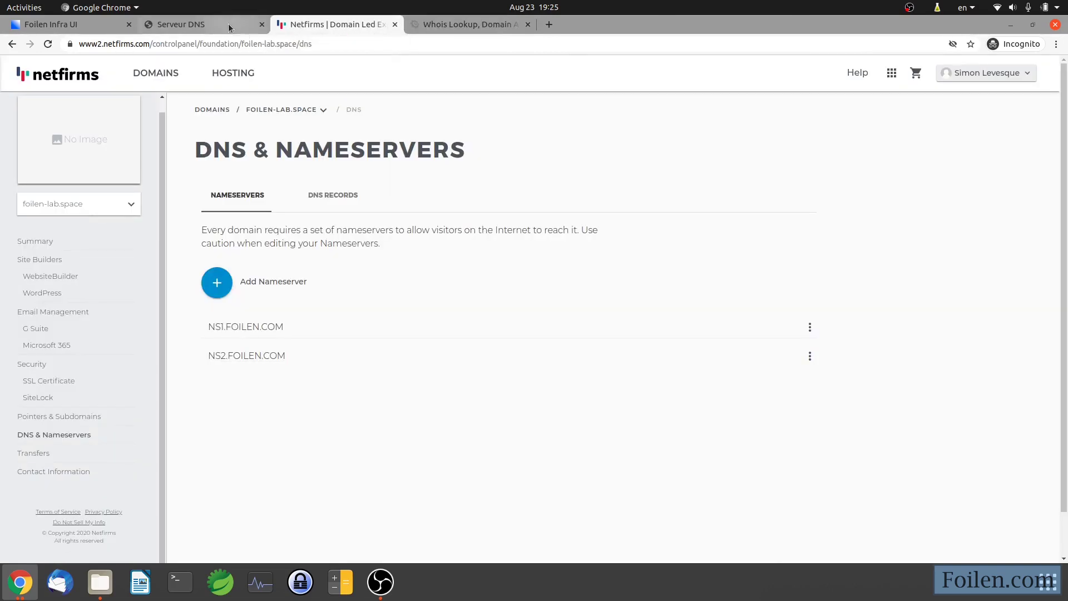
{"action": "left_click", "coordinate": [245, 44]}
{"action": "left_click", "coordinate": [246, 43]}
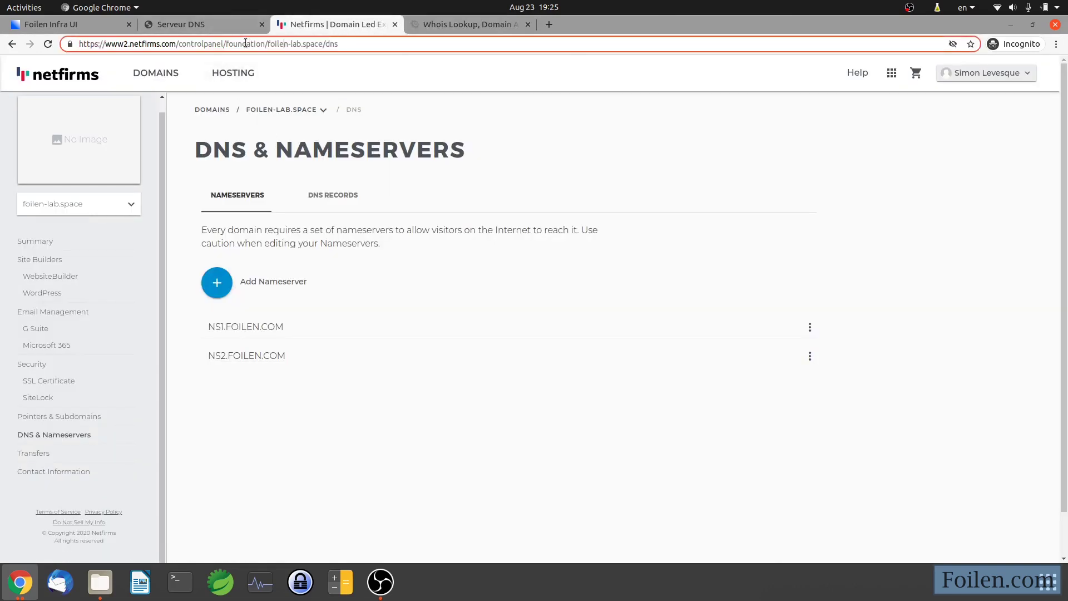
{"action": "left_click_drag", "start_coordinate": [268, 43], "coordinate": [321, 40]}
{"action": "key", "text": "ctrl+c"}
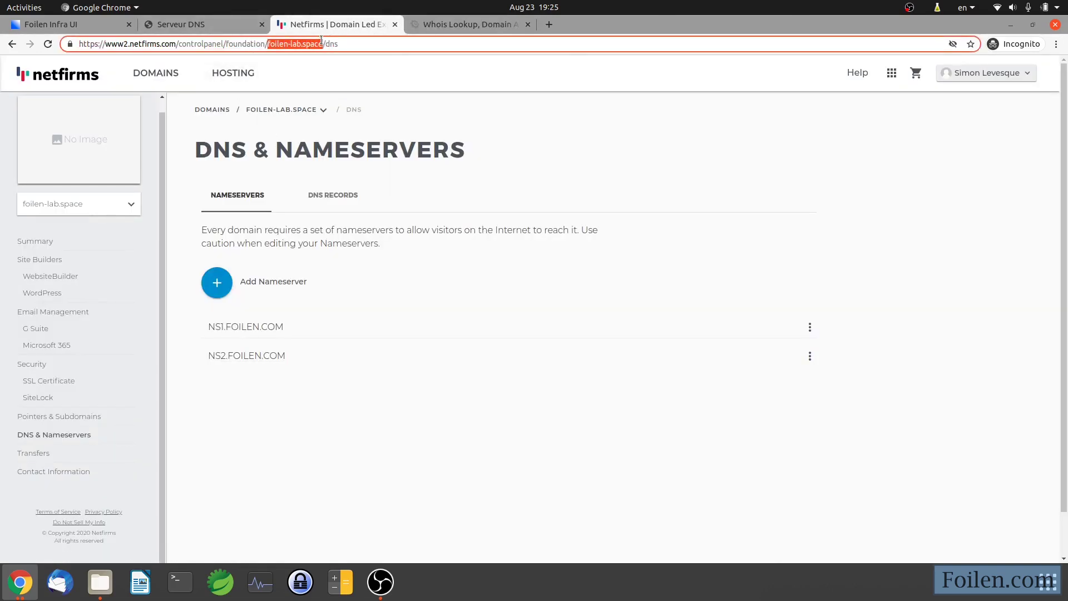
Run a whois lookup for foilen-lab.space on DomainTools.
{"action": "left_click", "coordinate": [462, 24]}
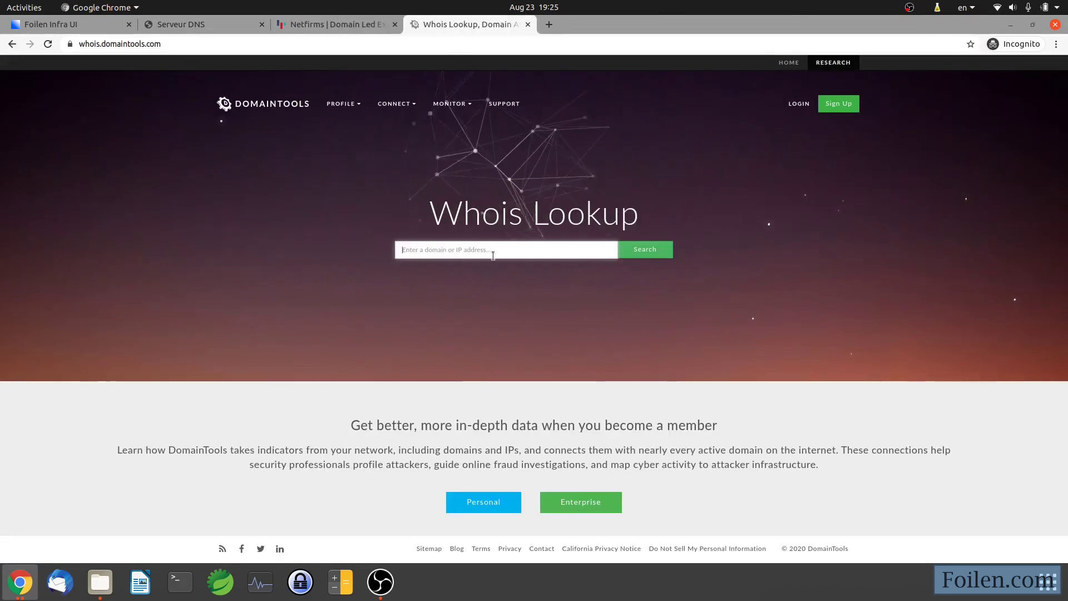
{"action": "left_click", "coordinate": [493, 249]}
{"action": "key", "text": "ctrl+v"}
{"action": "left_click", "coordinate": [635, 247]}
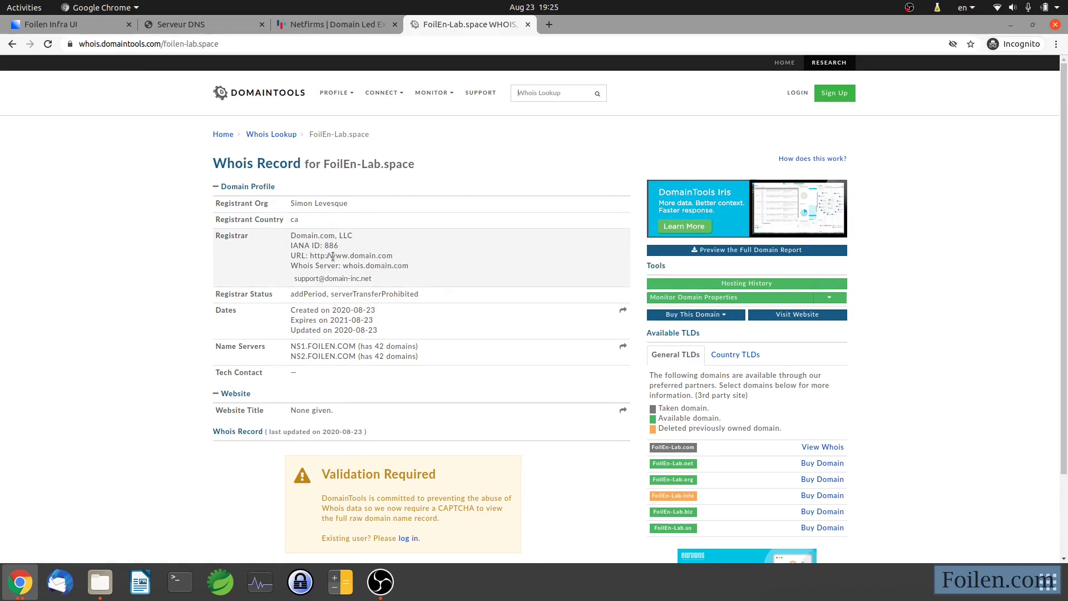
Examine the name servers, creation and expiry dates, registrant organization and tech contact in the foilen-lab.space whois record.
{"action": "left_click_drag", "start_coordinate": [288, 347], "coordinate": [346, 357]}
{"action": "left_click_drag", "start_coordinate": [326, 309], "coordinate": [372, 311]}
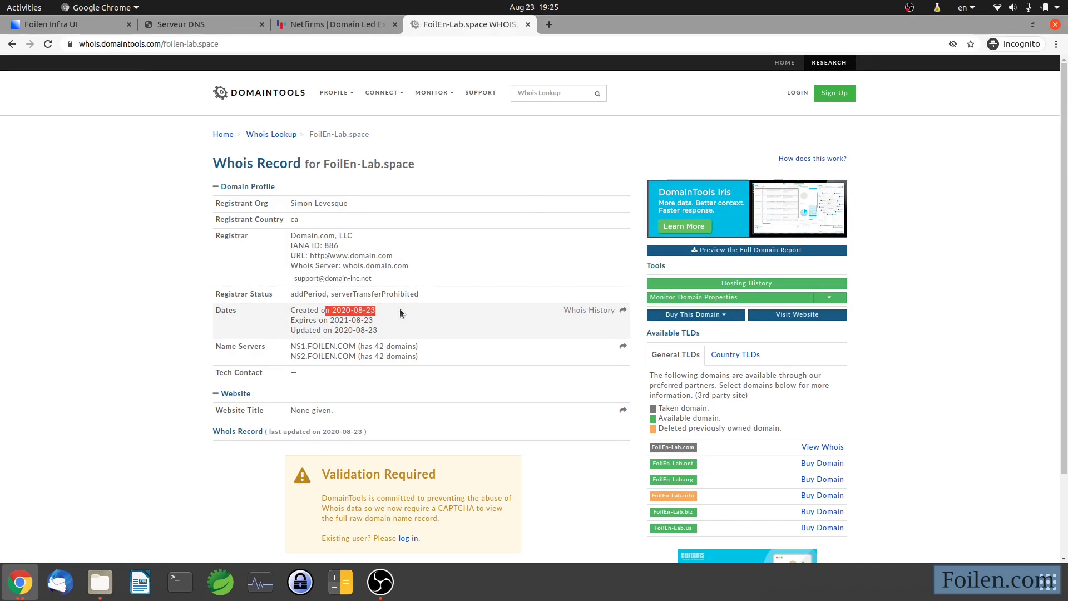
{"action": "left_click_drag", "start_coordinate": [323, 320], "coordinate": [379, 319]}
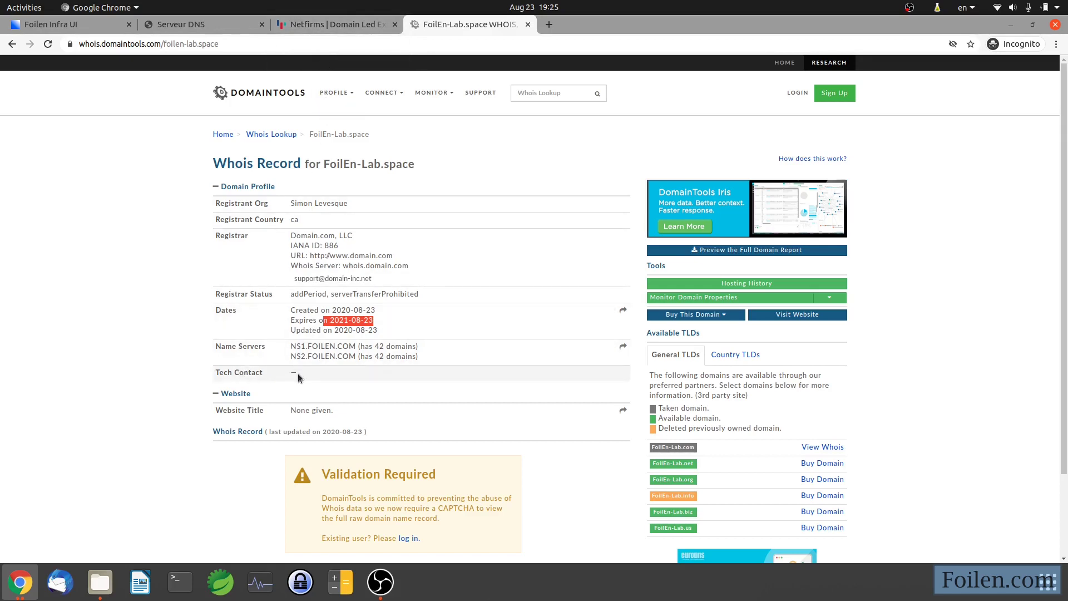
{"action": "left_click_drag", "start_coordinate": [299, 372], "coordinate": [290, 372]}
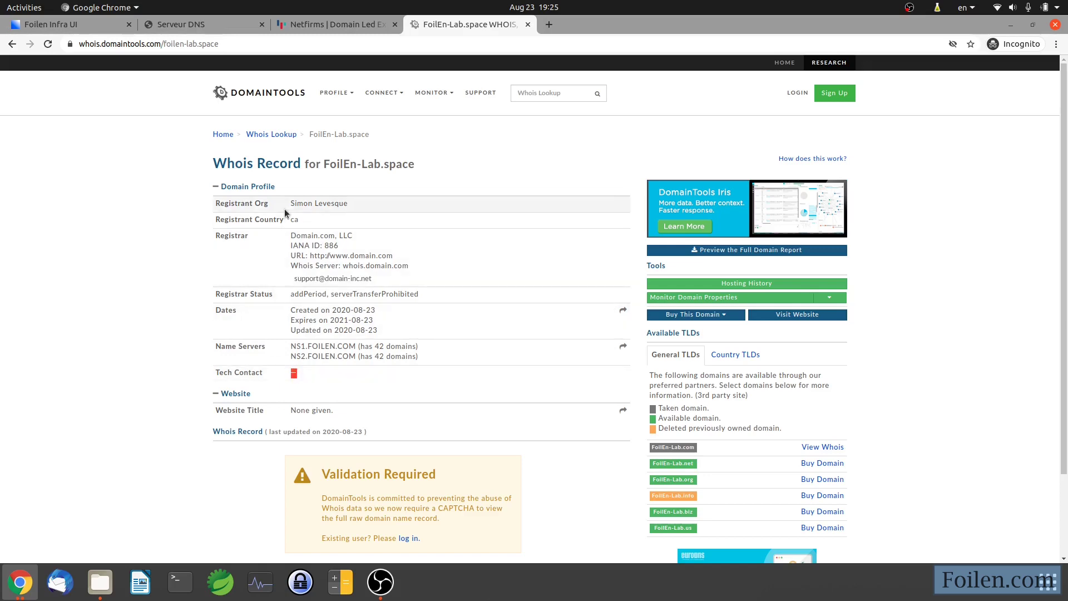
{"action": "left_click_drag", "start_coordinate": [298, 203], "coordinate": [348, 204]}
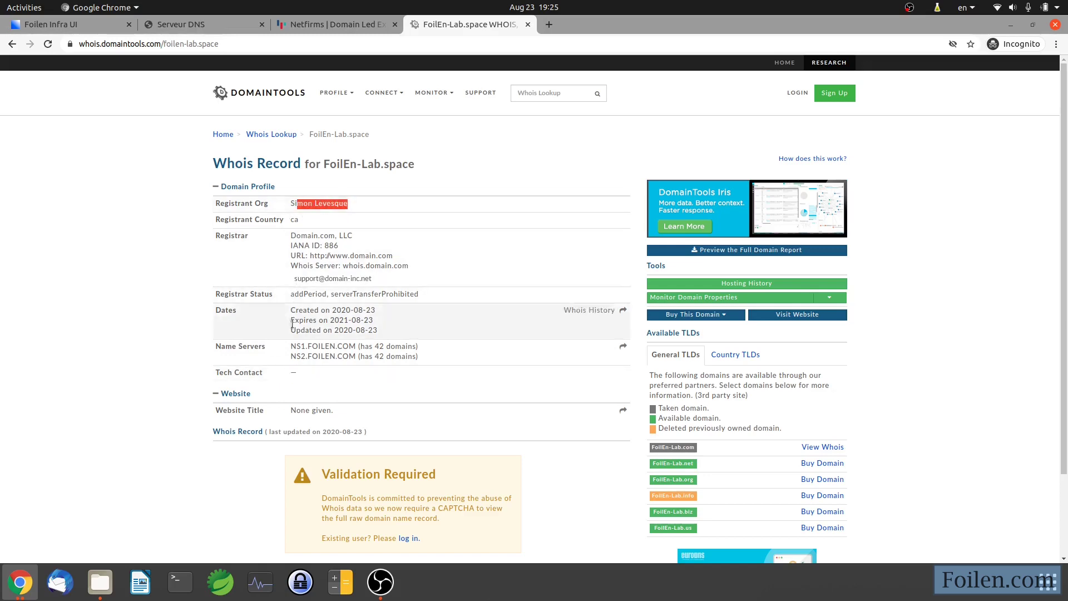
{"action": "left_click_drag", "start_coordinate": [302, 374], "coordinate": [287, 374]}
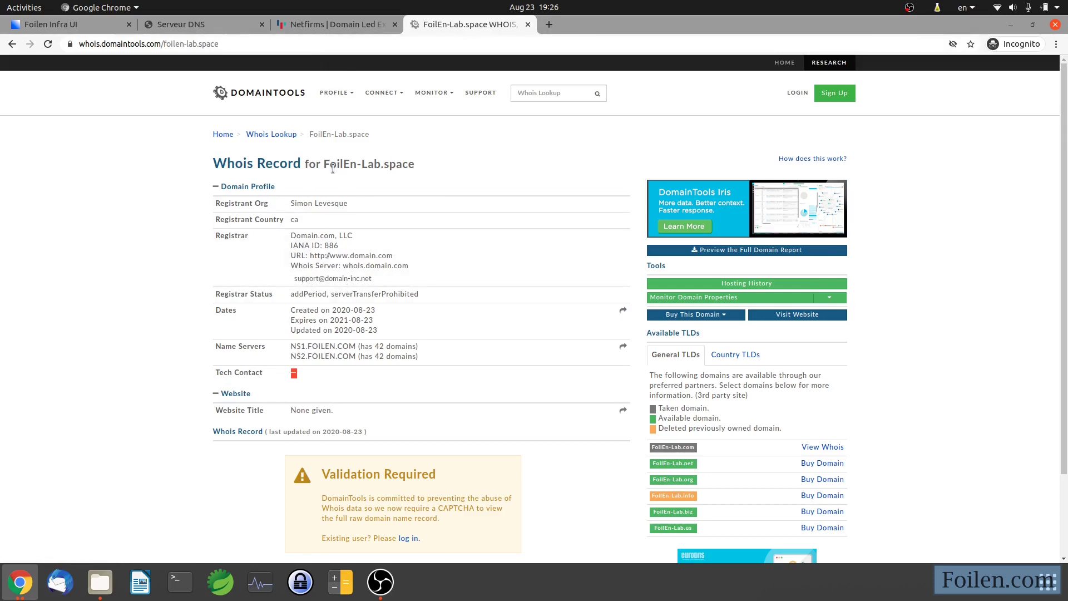
Browse to foilen-lab.space in place of the whois page to test the domain.
{"action": "left_click", "coordinate": [184, 43]}
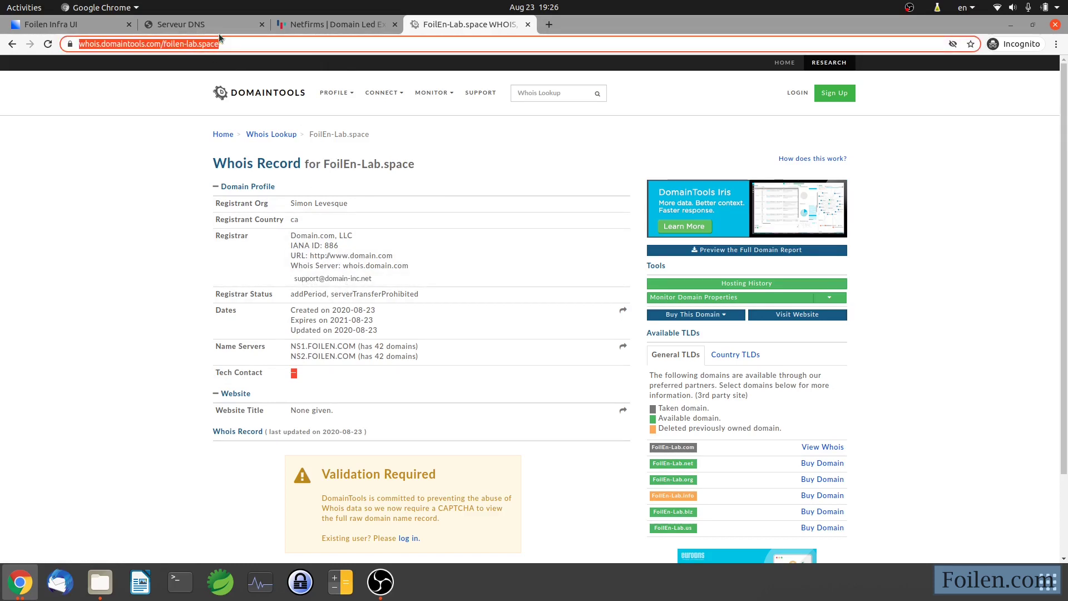
{"action": "key", "text": "ctrl+v"}
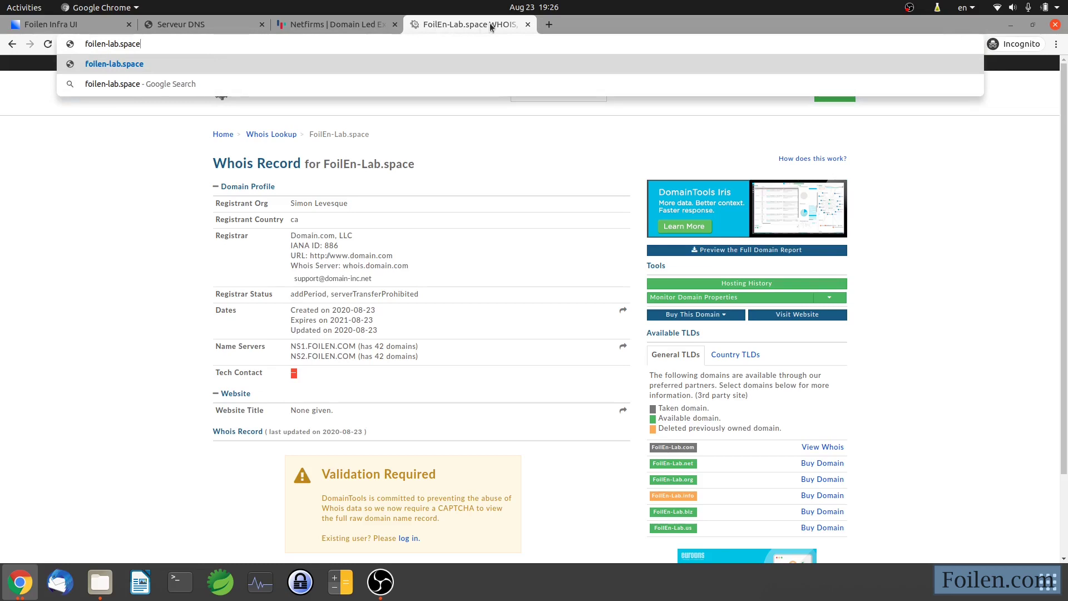
{"action": "key", "text": "Return"}
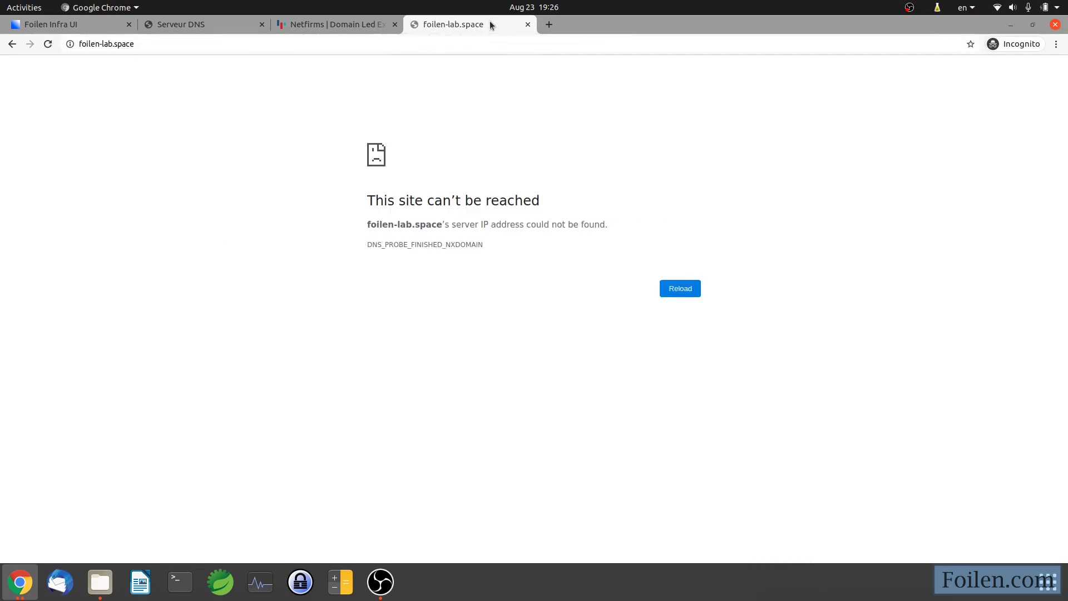
In Foilen Infra UI, find the Url Redirection editor among the extensions and open its resource creation form.
{"action": "left_click", "coordinate": [83, 25]}
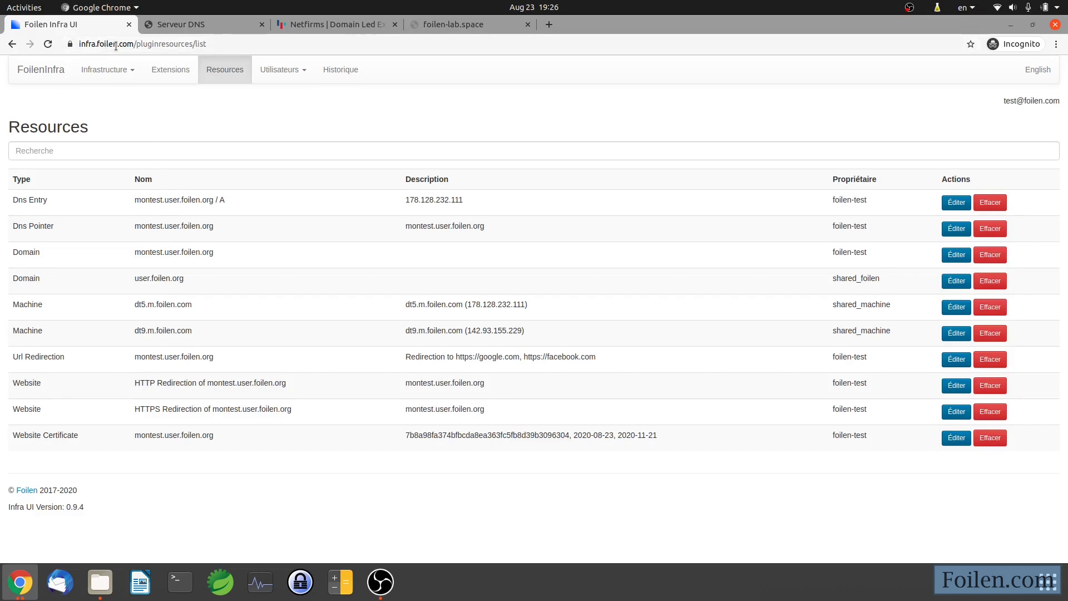
{"action": "left_click", "coordinate": [168, 70]}
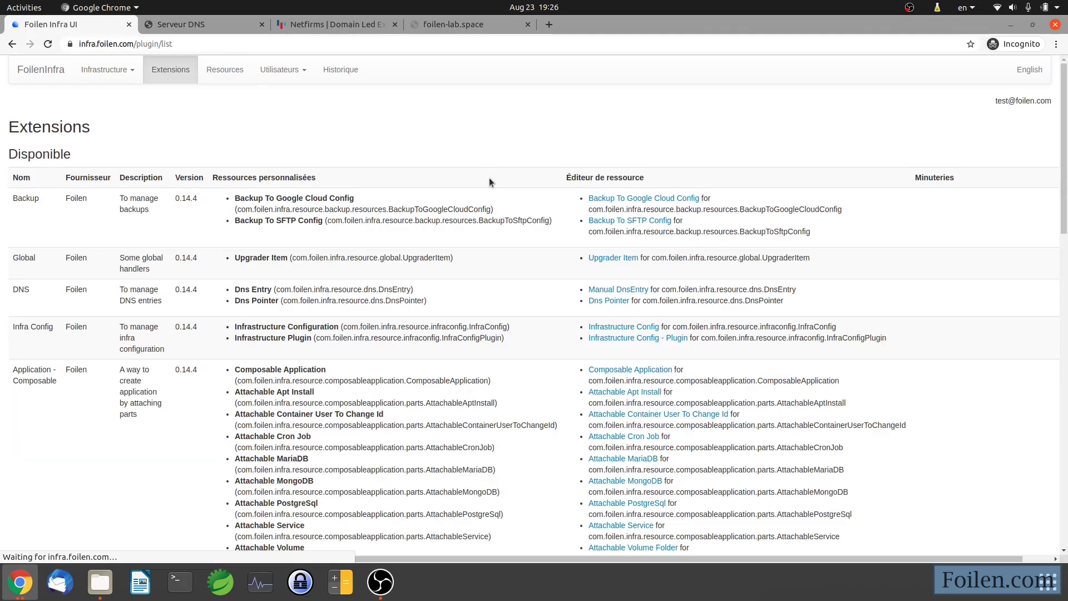
{"action": "key", "text": "ctrl+f"}
{"action": "type", "text": "url"}
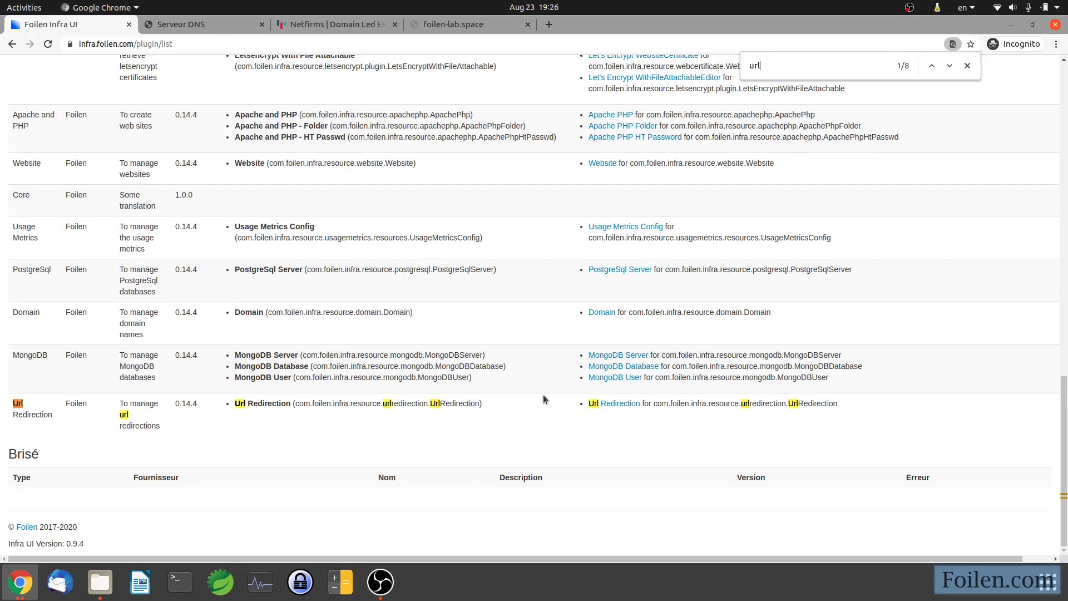
{"action": "left_click", "coordinate": [601, 404]}
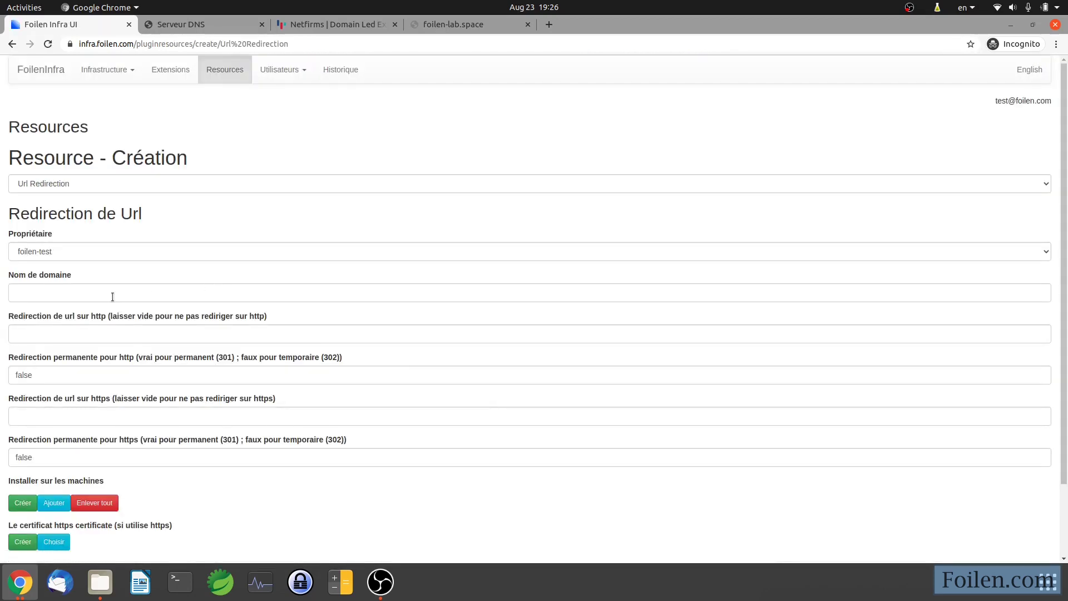
{"action": "left_click", "coordinate": [112, 296]}
{"action": "key", "text": "ctrl+v"}
{"action": "scroll", "coordinate": [102, 281], "scroll_direction": "down", "scroll_amount": 3}
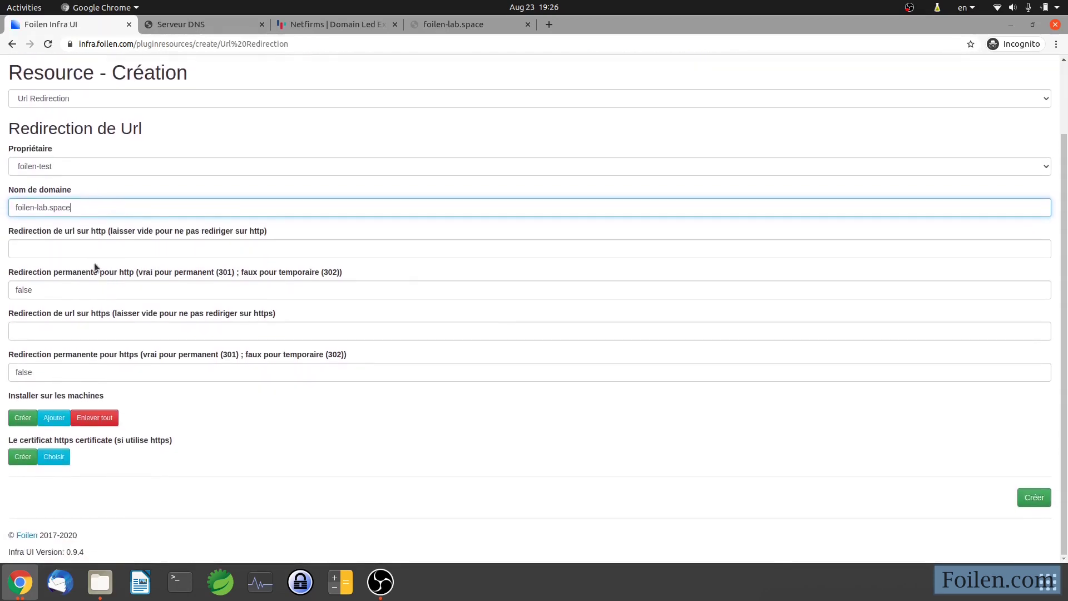
{"action": "left_click", "coordinate": [63, 250]}
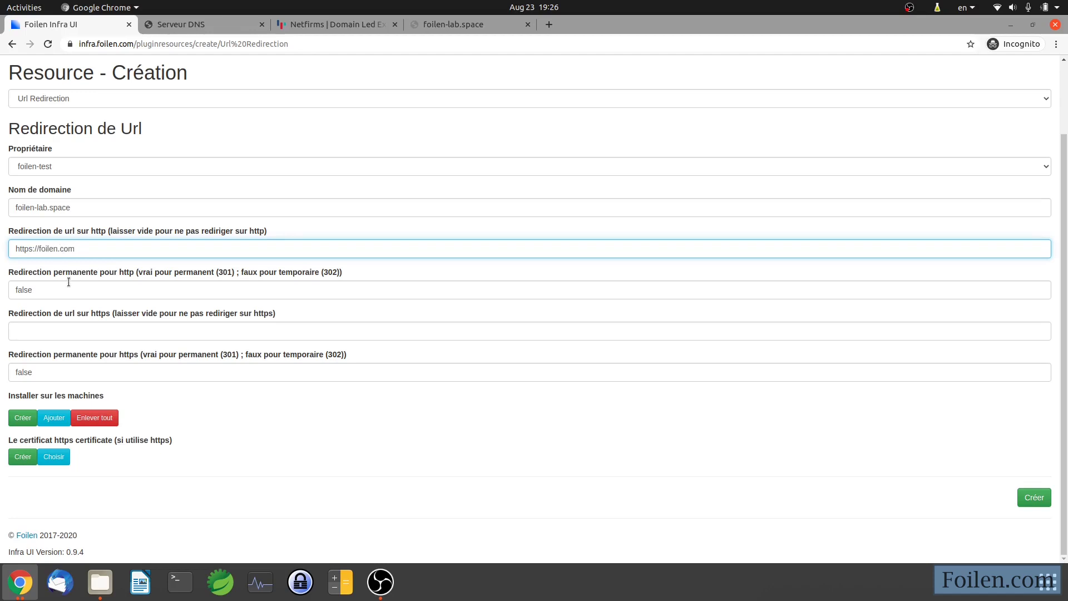
Add the machine dt5.m.foilen.com as the install target and create the Url Redirection resource.
{"action": "left_click", "coordinate": [53, 417]}
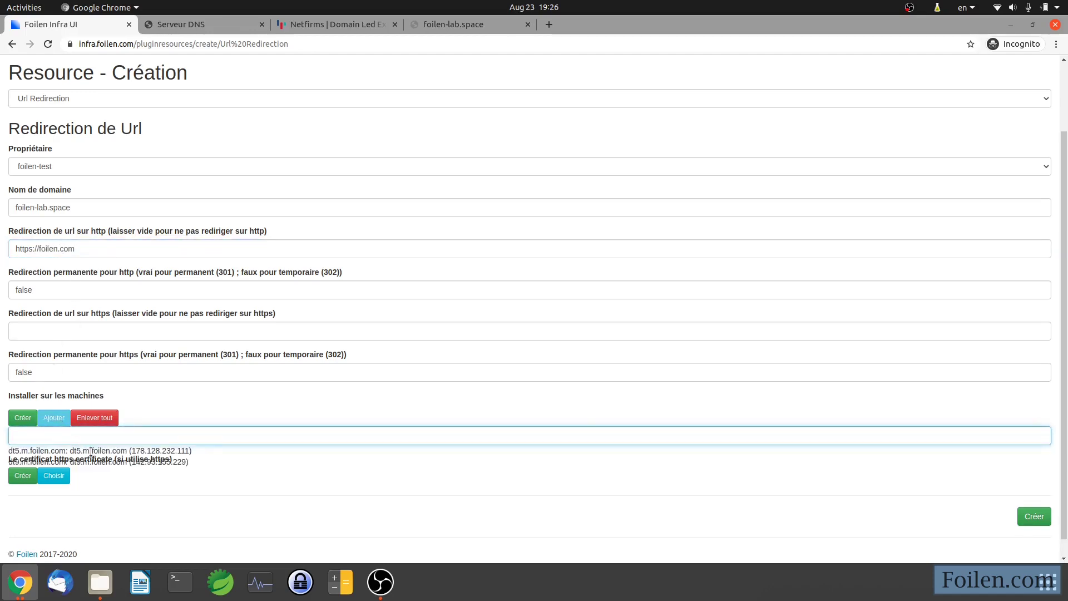
{"action": "left_click", "coordinate": [91, 451]}
{"action": "left_click", "coordinate": [1035, 512]}
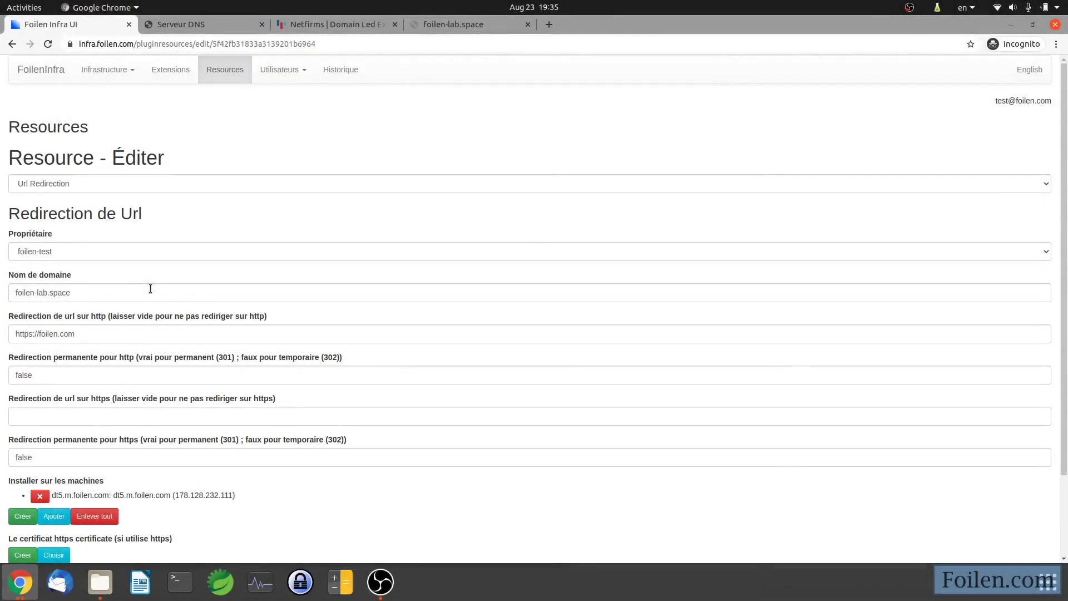
Copy foilen-lab.space from the resource's domain name and browse to it to test the redirection.
{"action": "left_click", "coordinate": [150, 289]}
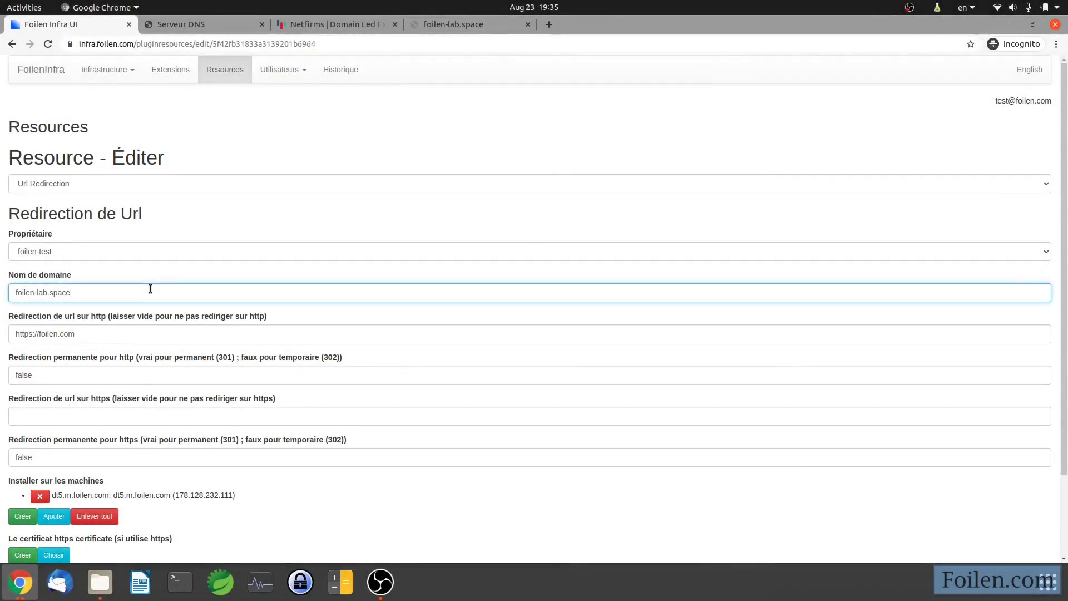
{"action": "key", "text": "ctrl+a"}
{"action": "key", "text": "ctrl+c"}
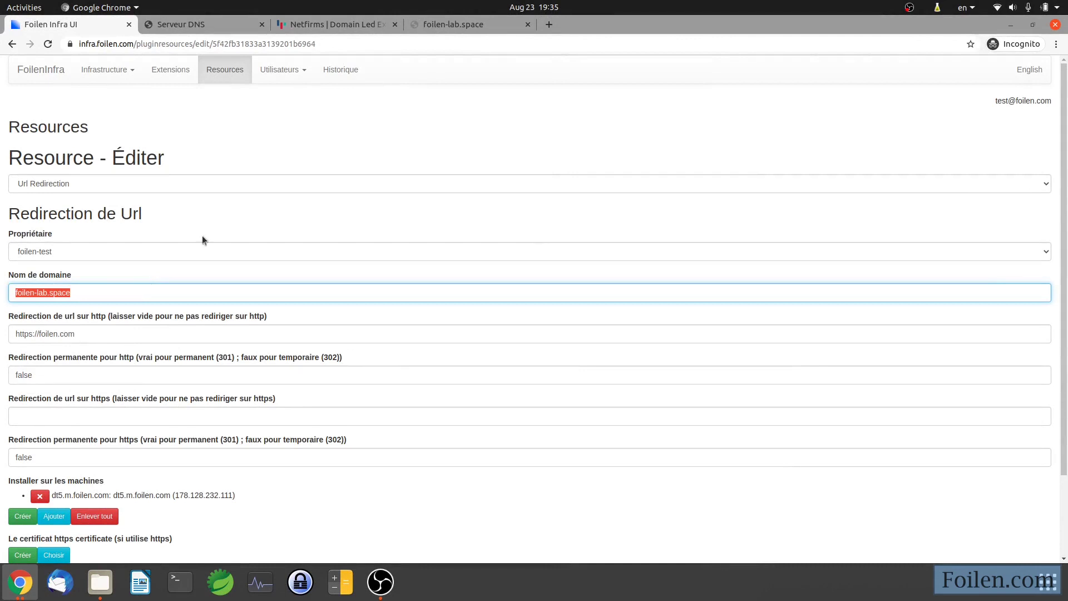
{"action": "left_click", "coordinate": [526, 39]}
{"action": "type", "text": "f"}
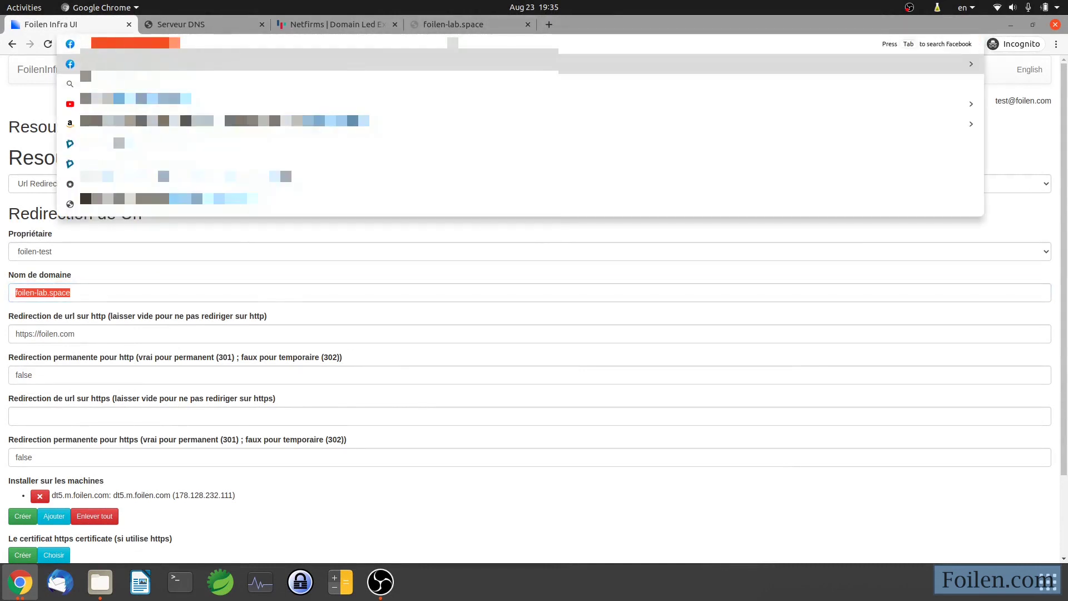
{"action": "type", "text": "o"}
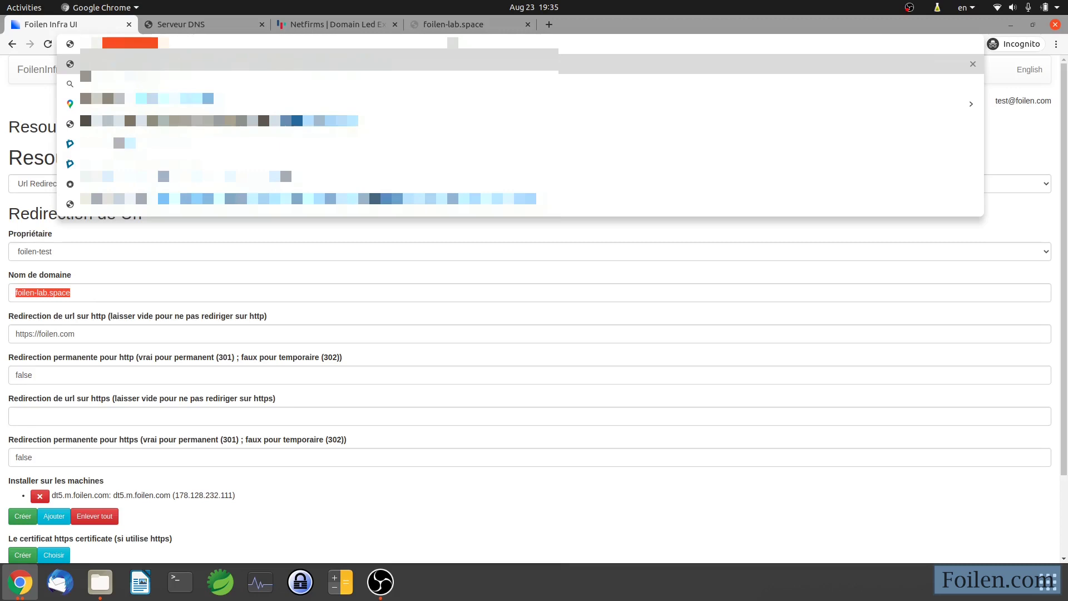
{"action": "key", "text": "ctrl+v"}
{"action": "key", "text": "Return"}
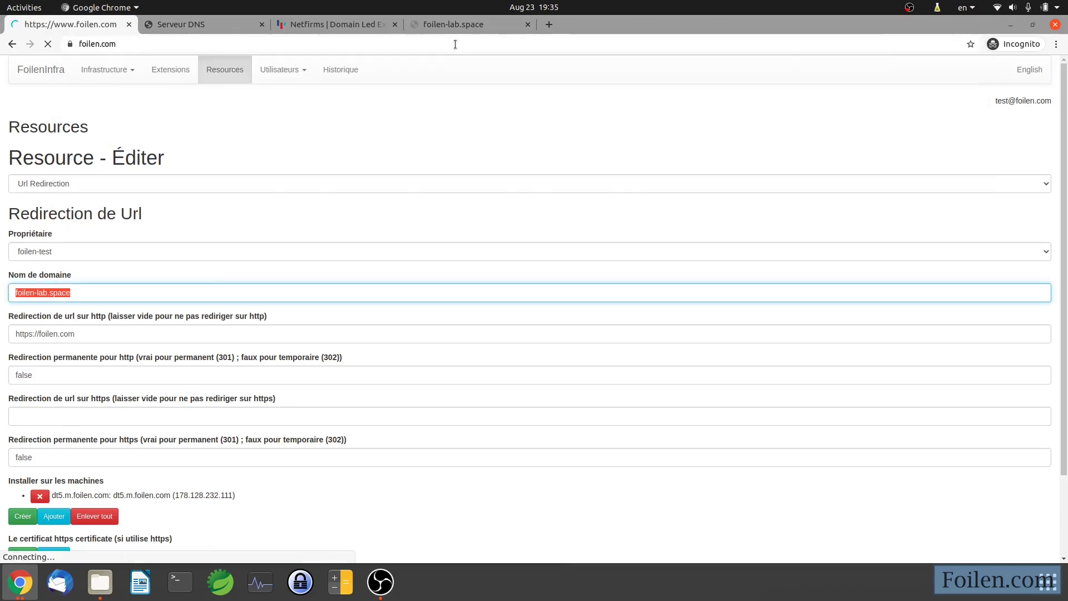